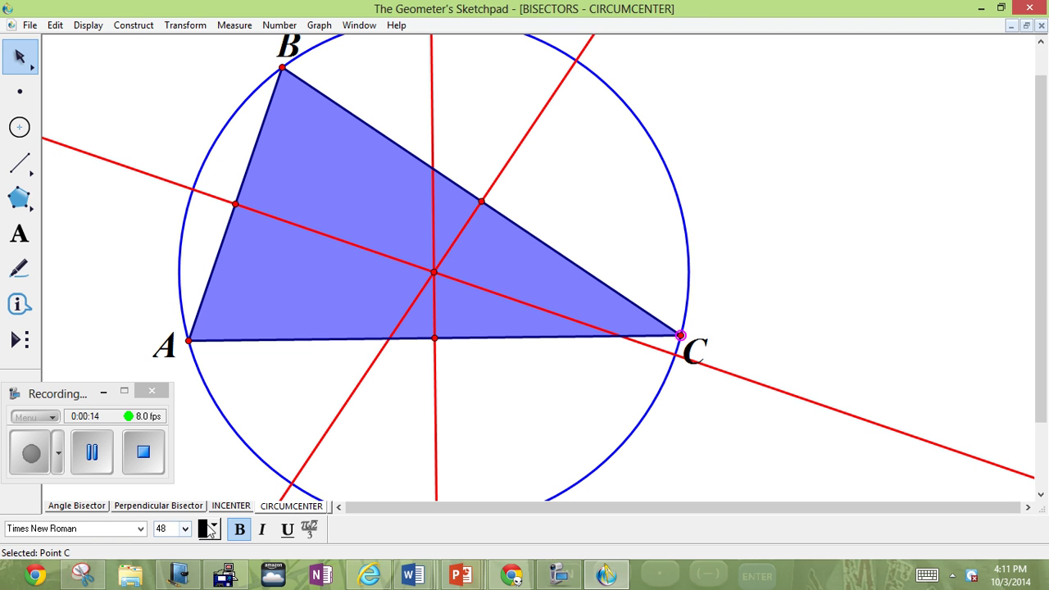
Review the Perpendicular Bisector, Angle Bisector and CIRCUMCENTER pages of the BISECTORS document
left_click(180, 505)
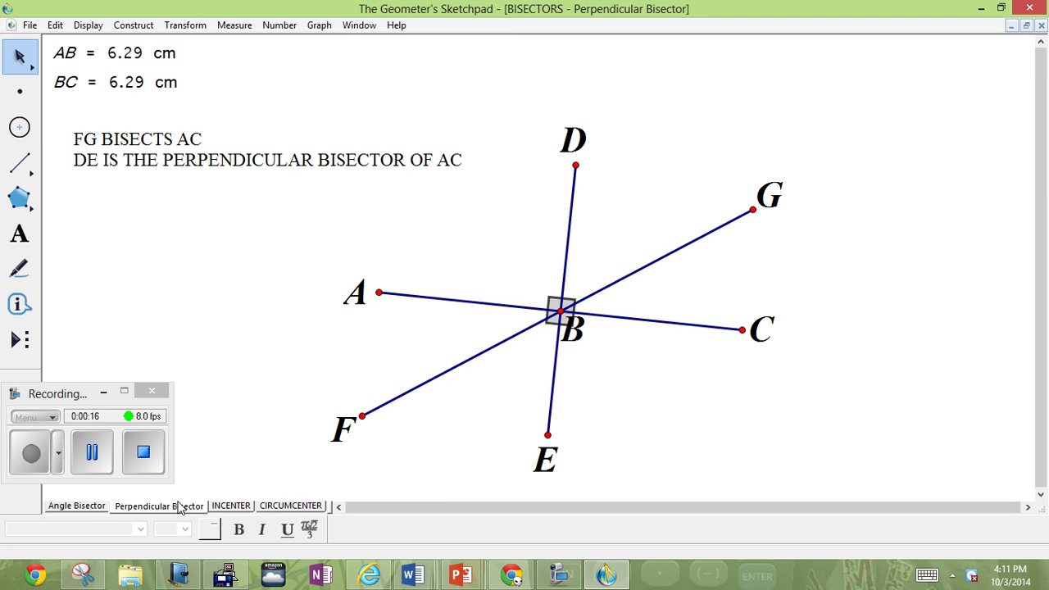
left_click(93, 506)
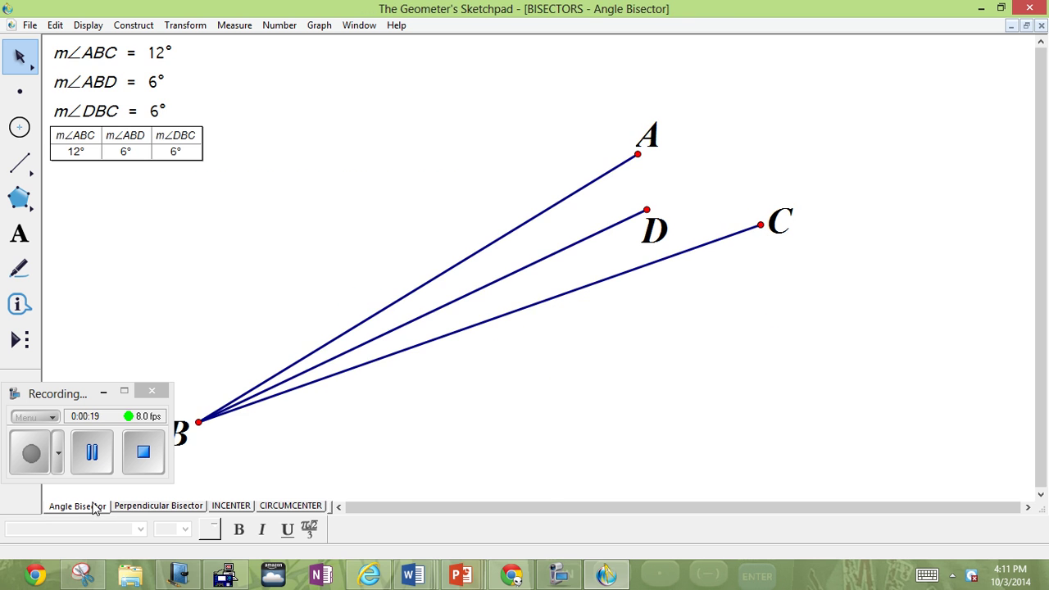
left_click(300, 508)
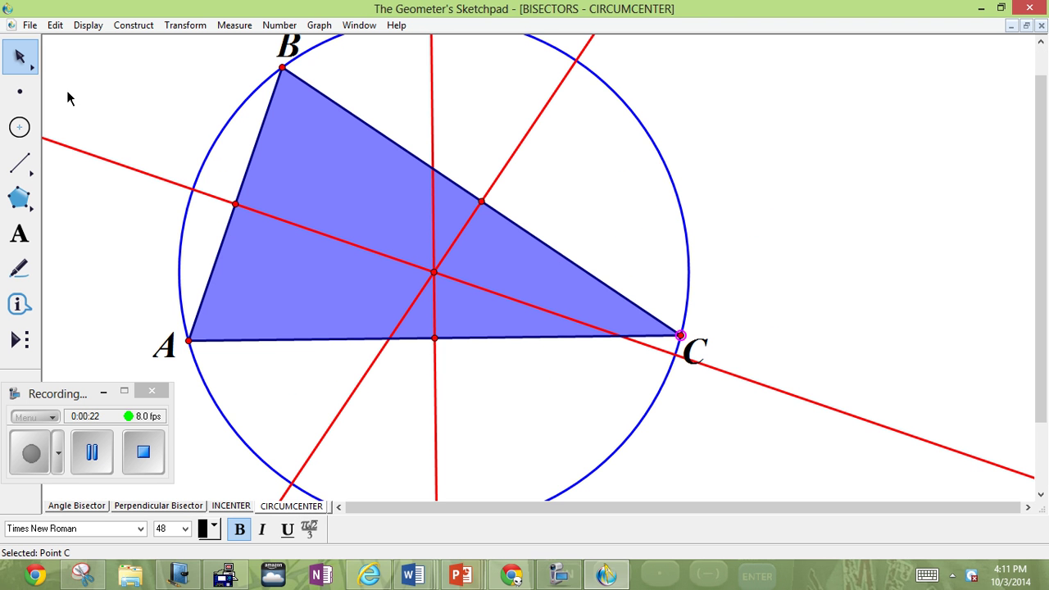
Create a new blank sketch and move the floating recorder window away from the tools
left_click(30, 26)
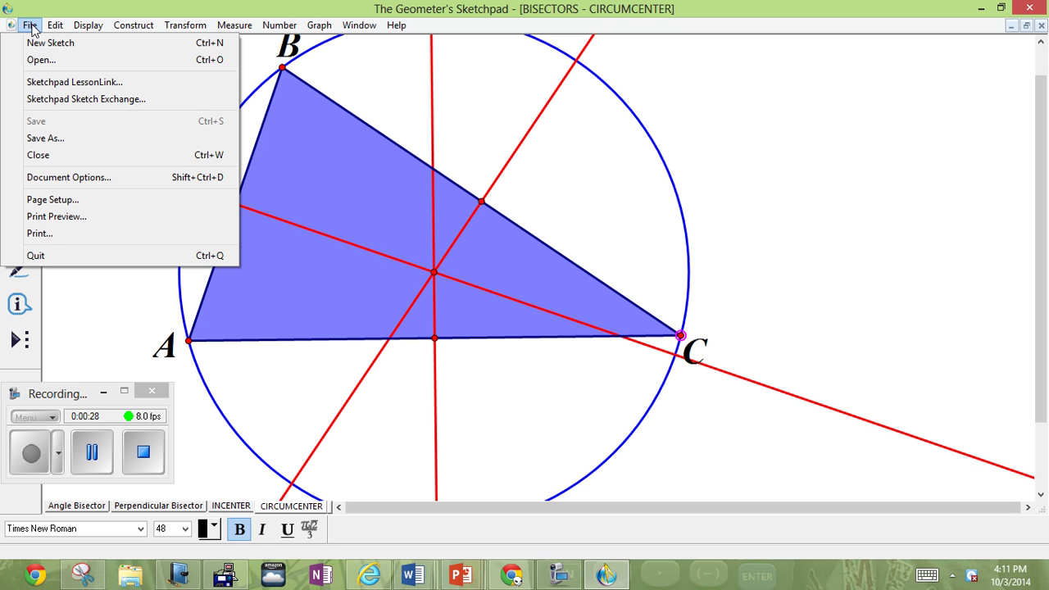
left_click(30, 25)
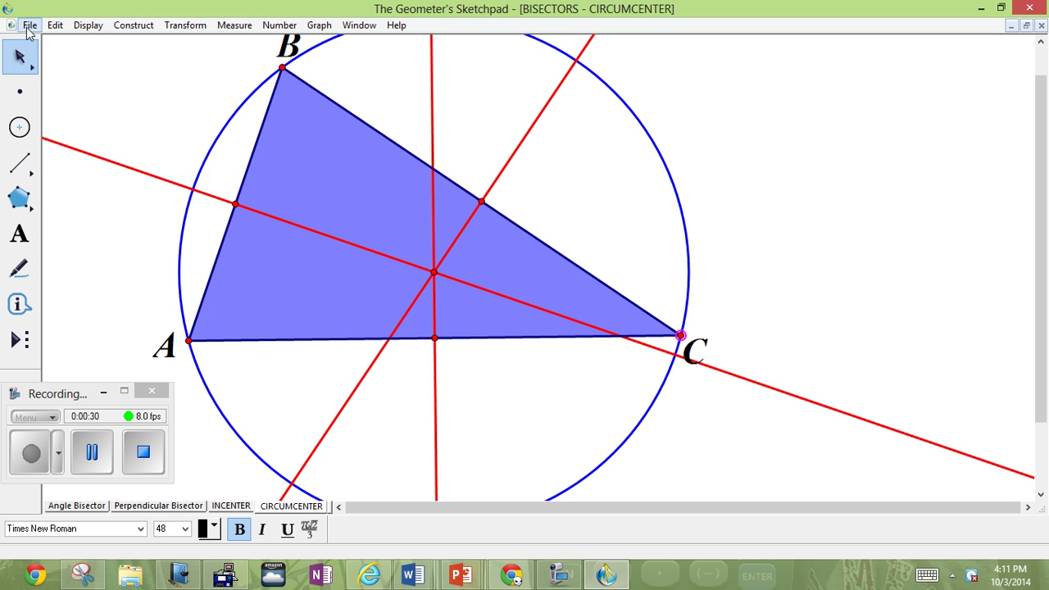
left_click(28, 26)
left_click(29, 43)
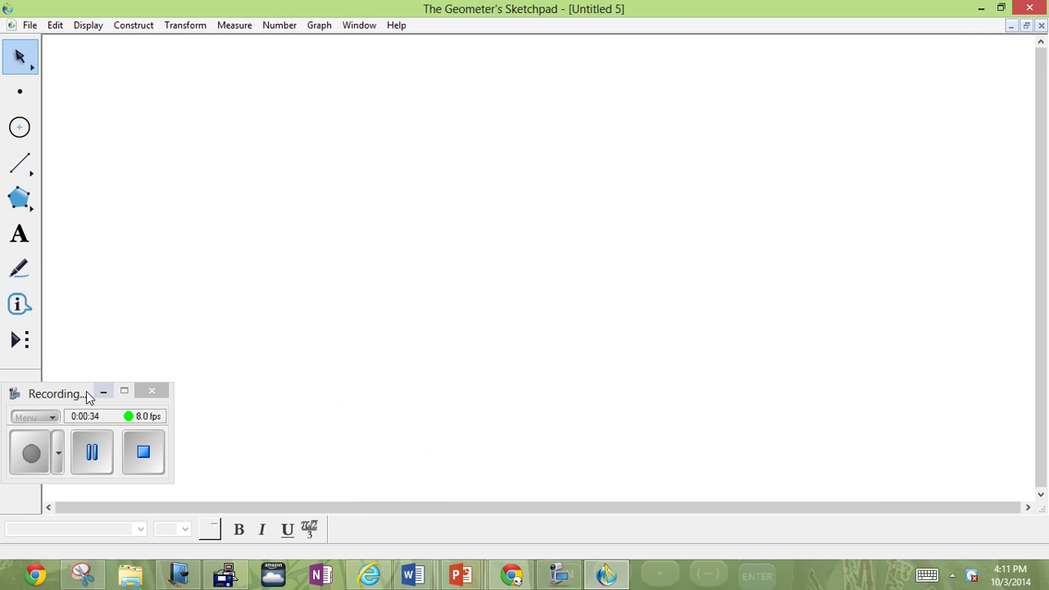
left_click_drag(84, 391, 920, 450)
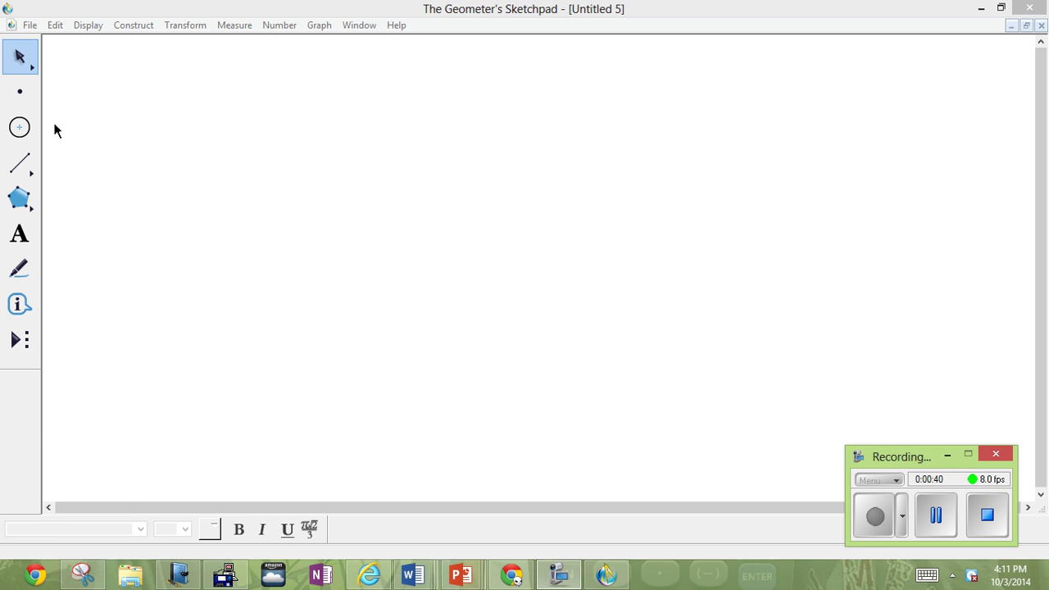
Add three blank pages, 2, 3 and 4, to the new sketch through its document options
left_click(29, 25)
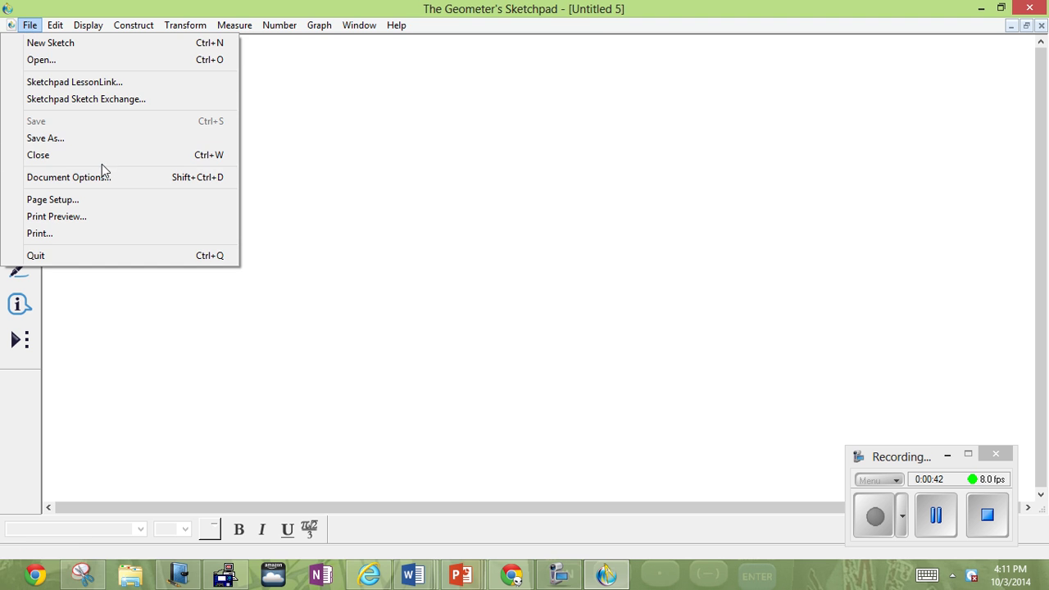
left_click(74, 177)
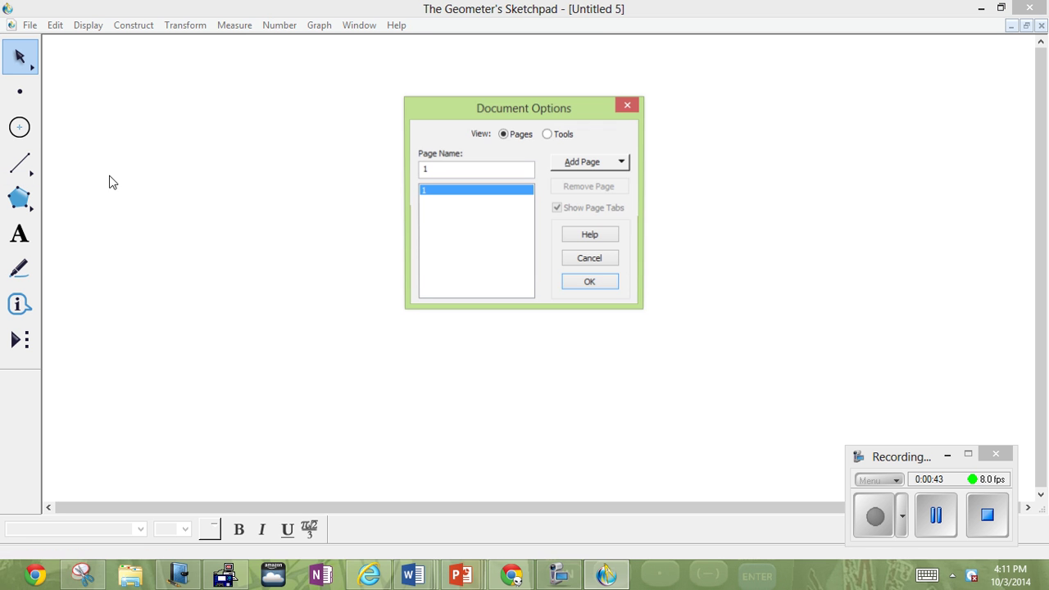
left_click(609, 171)
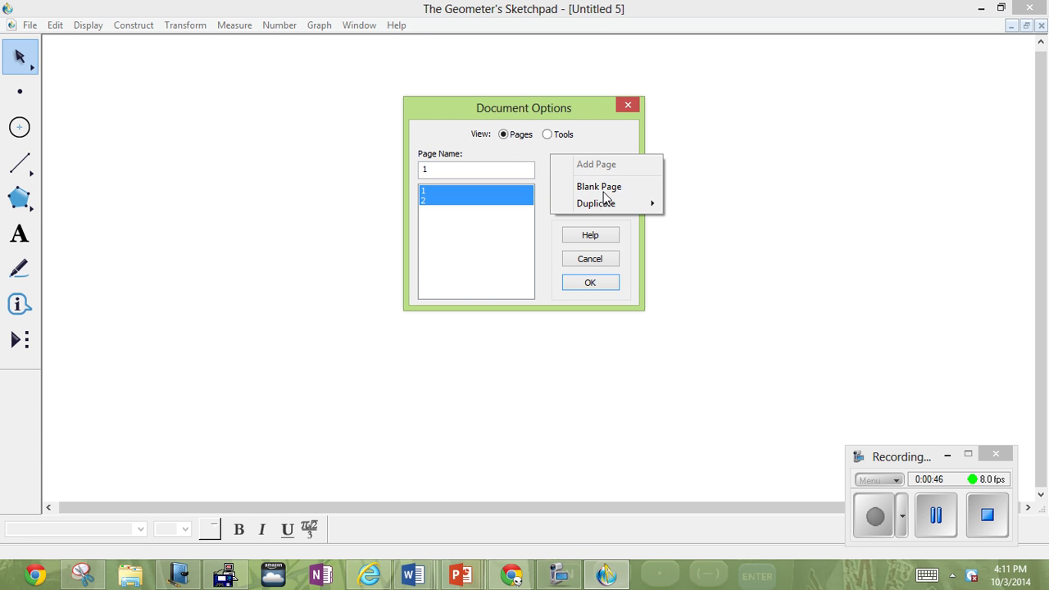
left_click(606, 188)
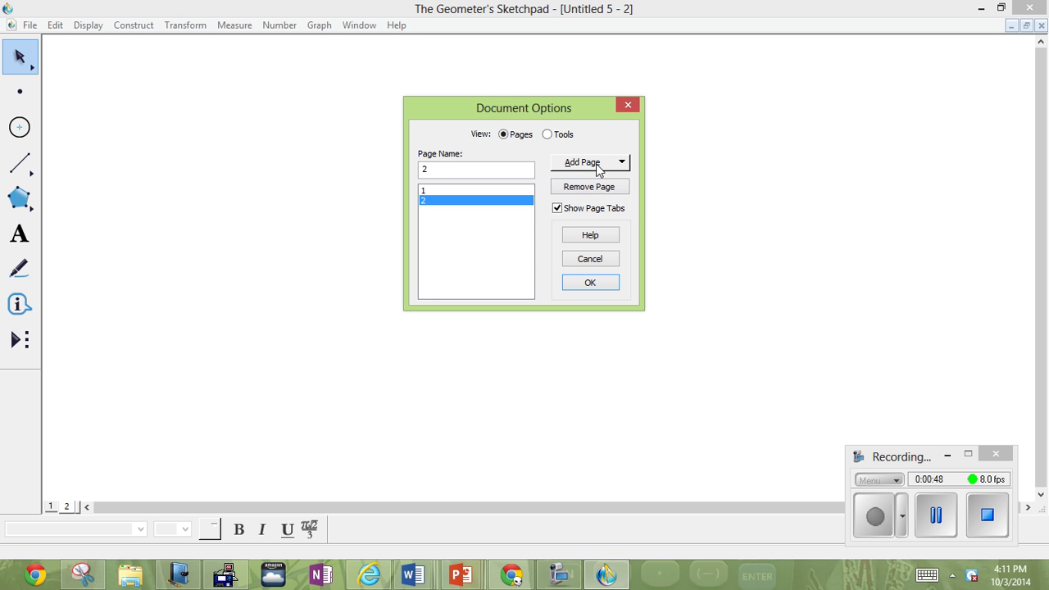
left_click(597, 167)
left_click(596, 188)
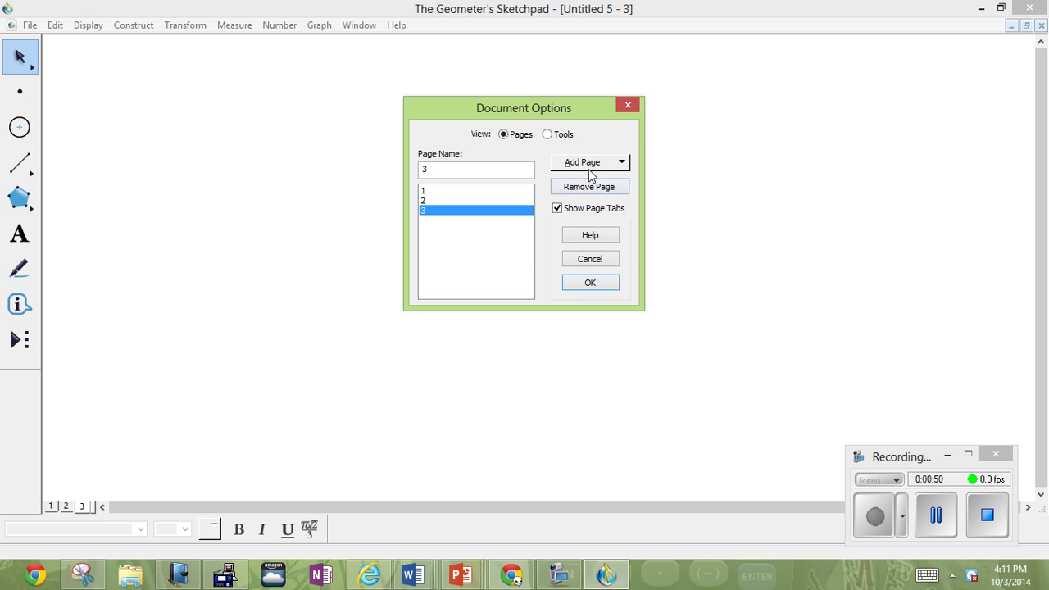
left_click(586, 166)
left_click(589, 187)
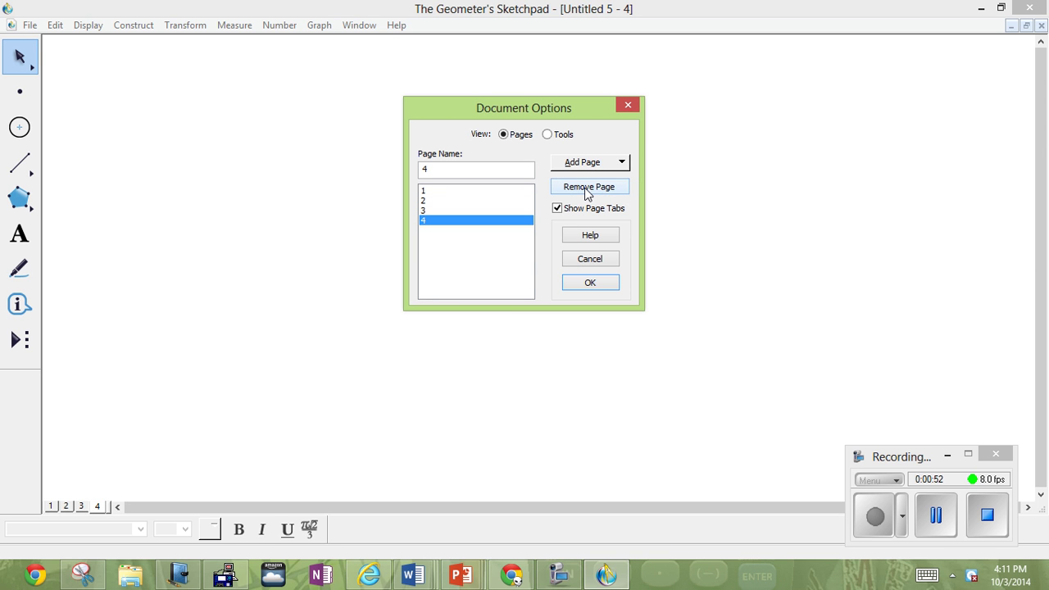
Rename page 4 as Incenter and page 3 as Cir
left_click(440, 169)
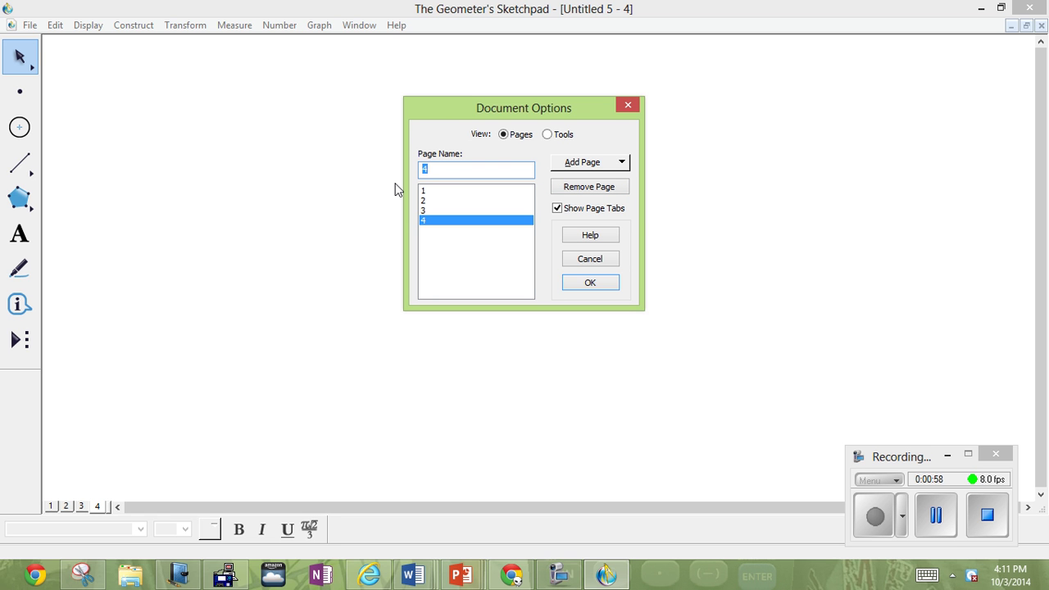
left_click(431, 210)
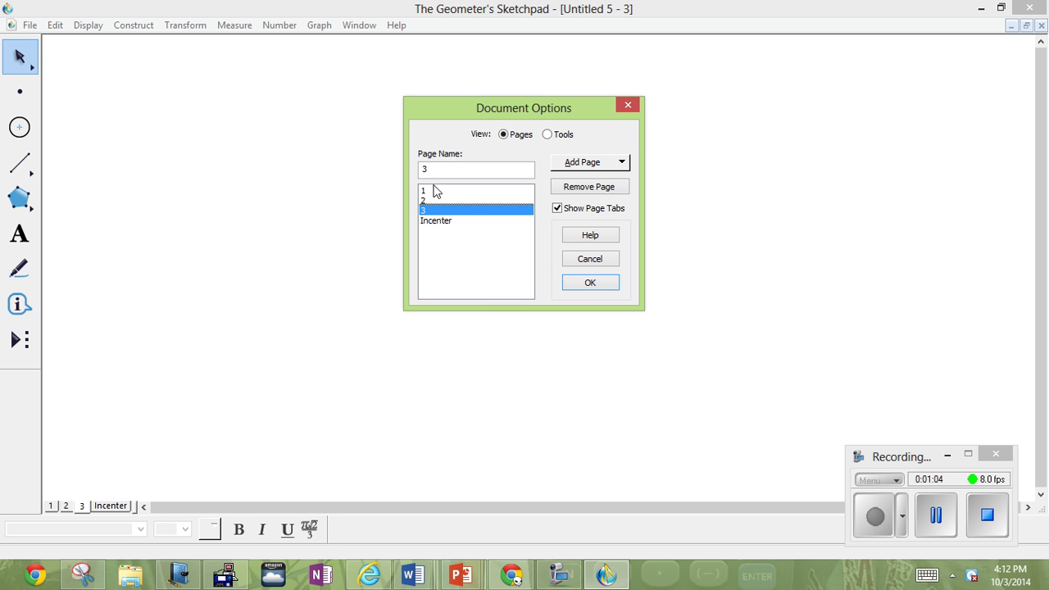
left_click_drag(437, 172, 415, 169)
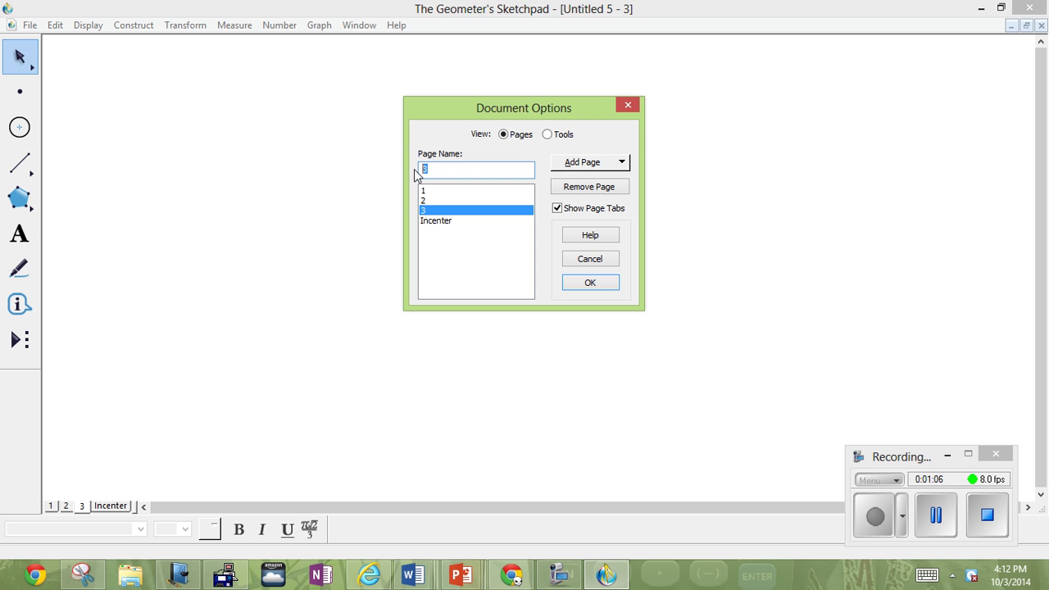
type("Cir")
Rename page 2 as angle and page 1 as Bisector, and apply the document options
left_click(426, 201)
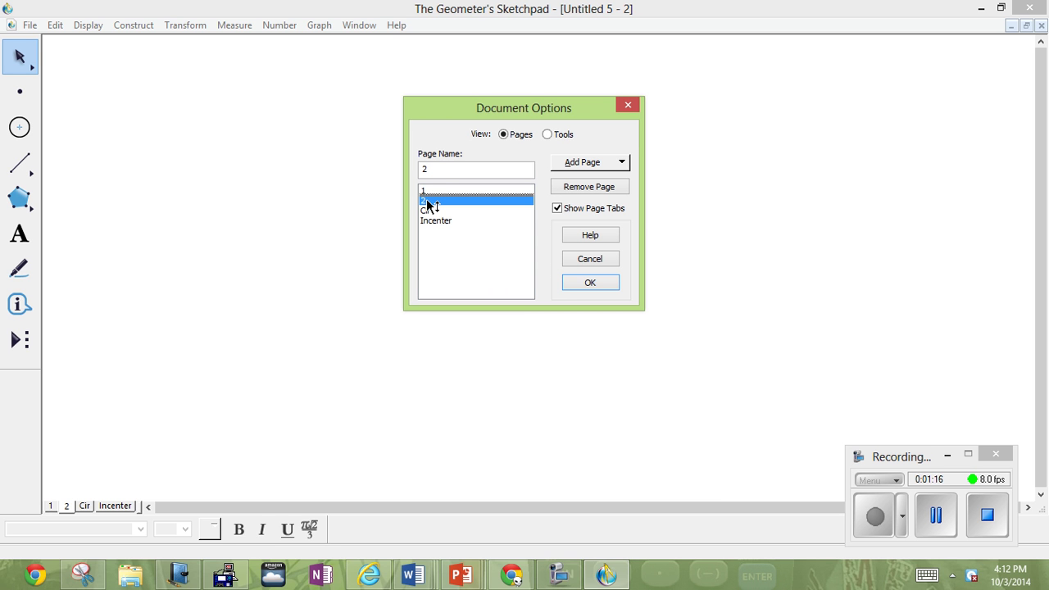
left_click_drag(428, 204, 431, 205)
left_click_drag(443, 166, 401, 168)
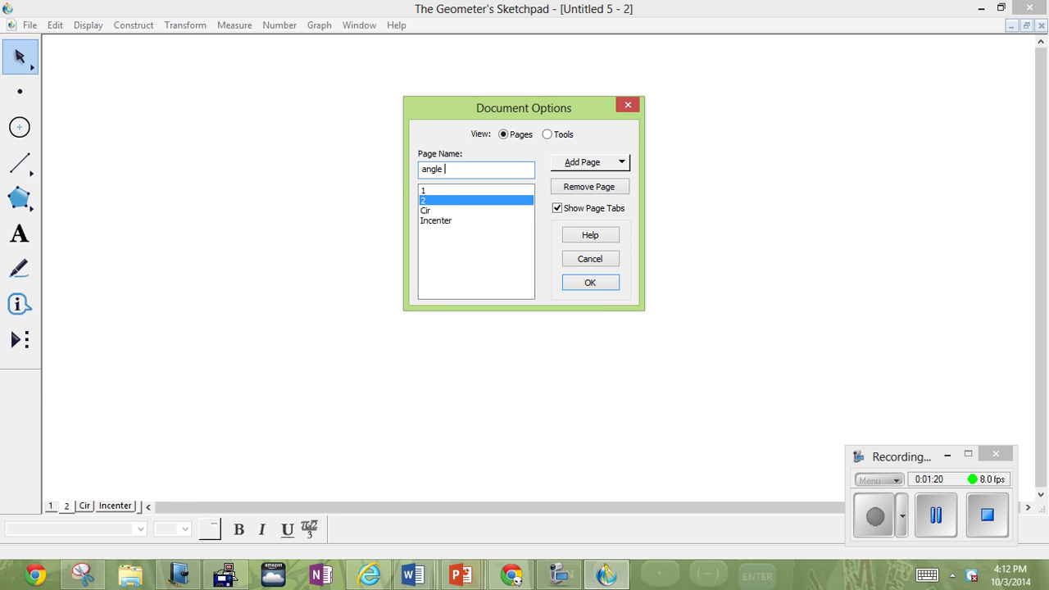
type("angle")
left_click(428, 190)
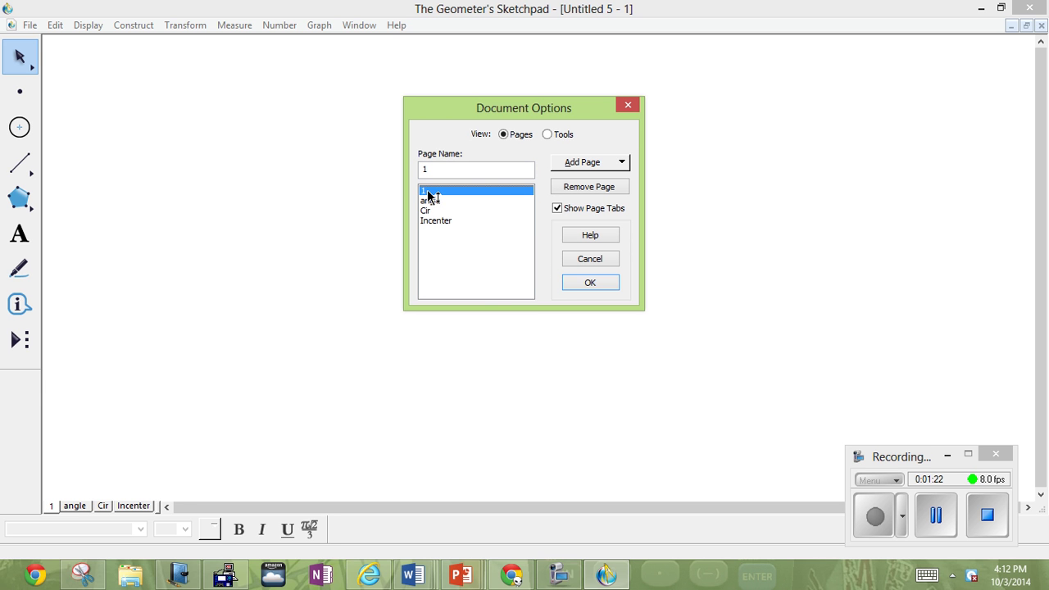
left_click(435, 168)
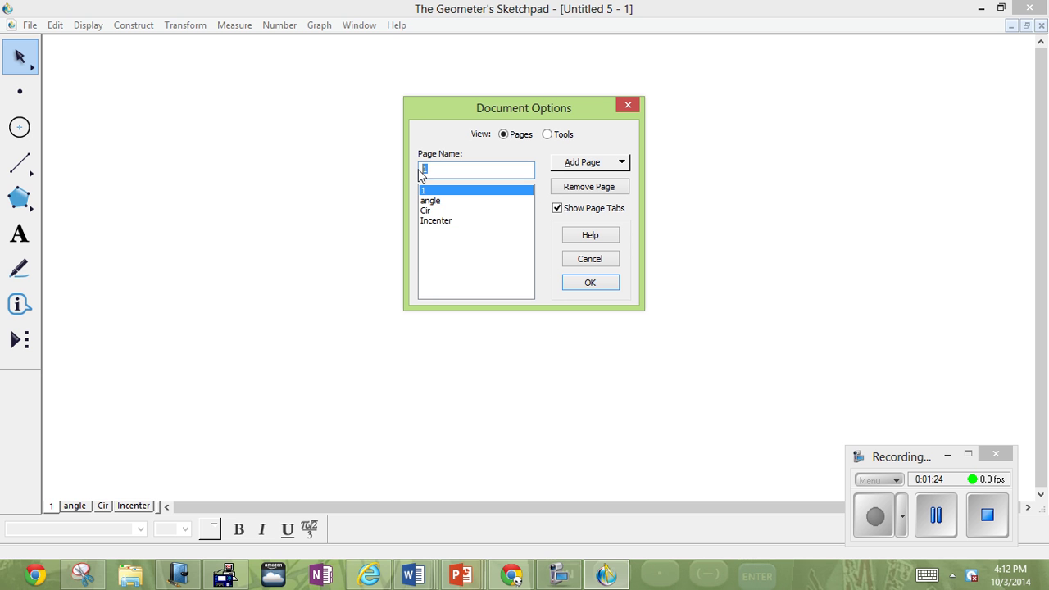
type("Bisector")
left_click(590, 283)
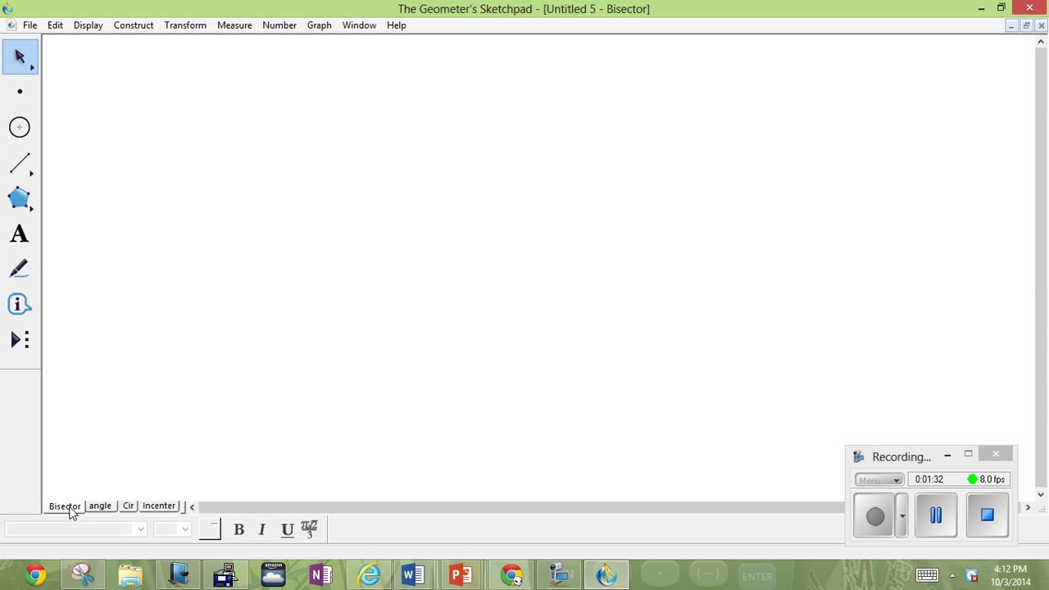
Draw a long, nearly horizontal segment across the Bisector page and construct its midpoint
left_click(19, 163)
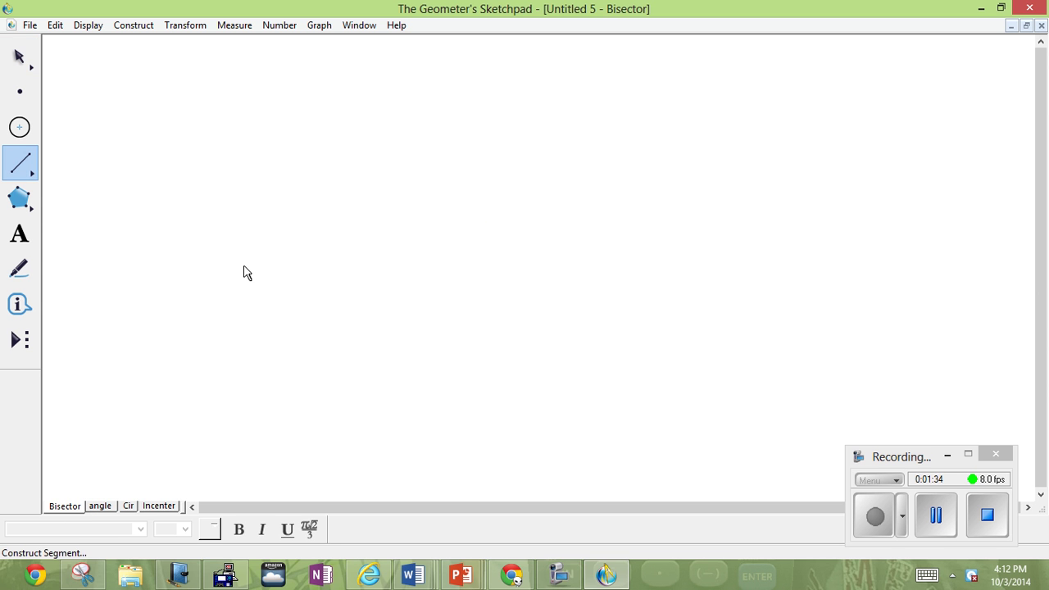
mouse_move(243, 264)
left_mouse_down()
mouse_move(738, 207)
mouse_move(729, 235)
left_mouse_up()
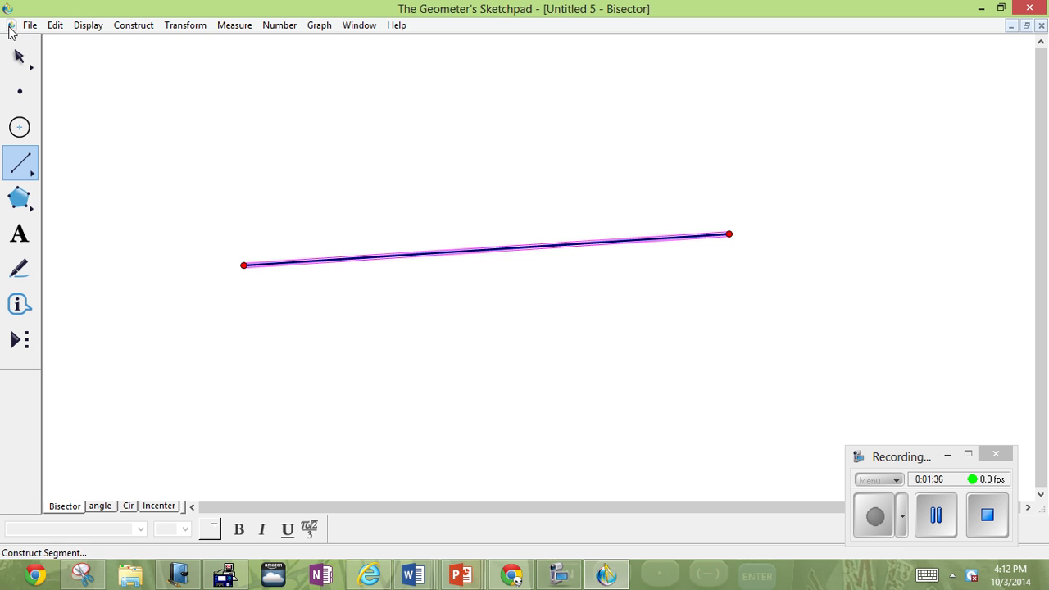
left_click(138, 27)
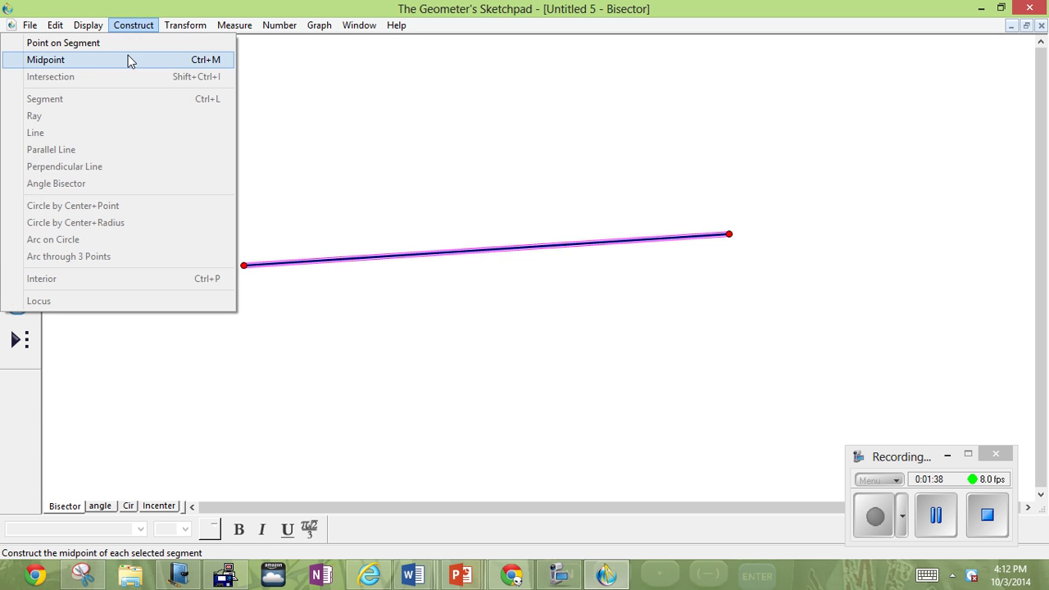
left_click(128, 60)
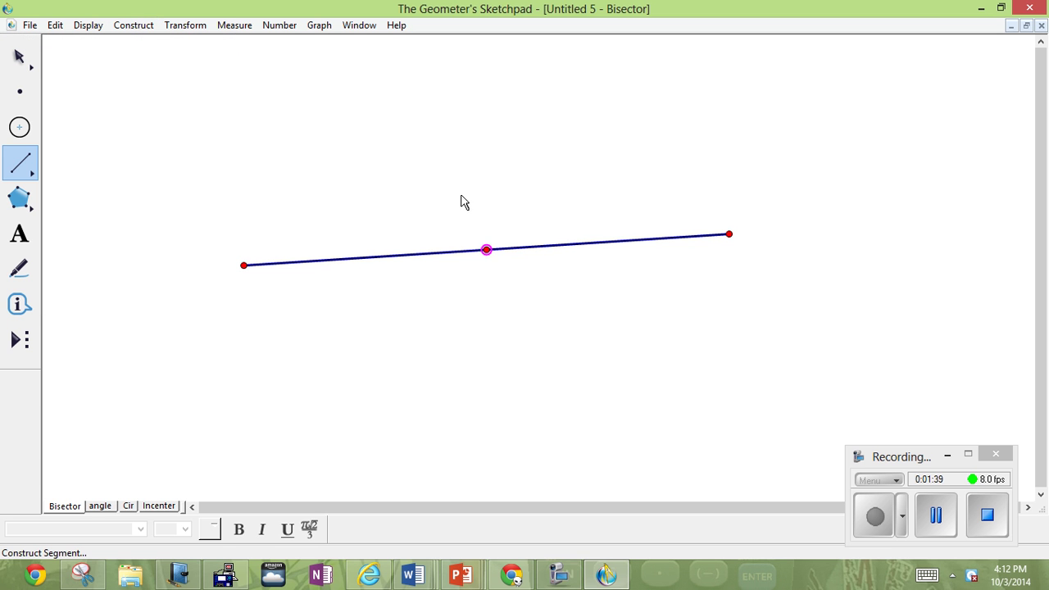
Draw a slanted line from a point below the segment through the segment's midpoint
left_click(23, 162)
left_click(133, 171)
left_click(370, 409)
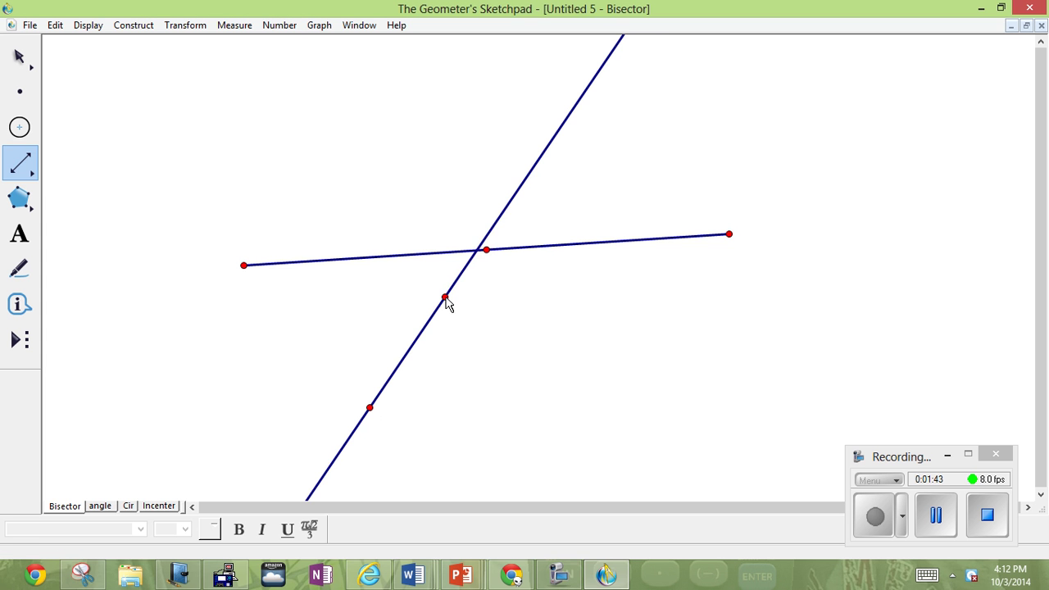
left_click(487, 252)
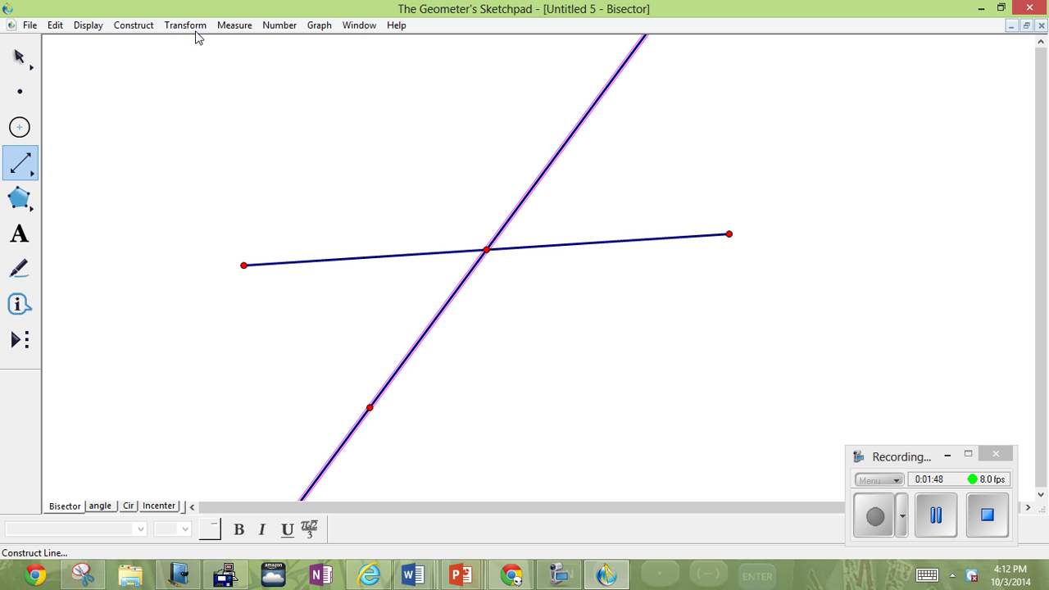
Construct a point on the slanted line below the segment and draw a coinciding line from it to a point on the line above the segment
left_click(129, 26)
left_click(120, 43)
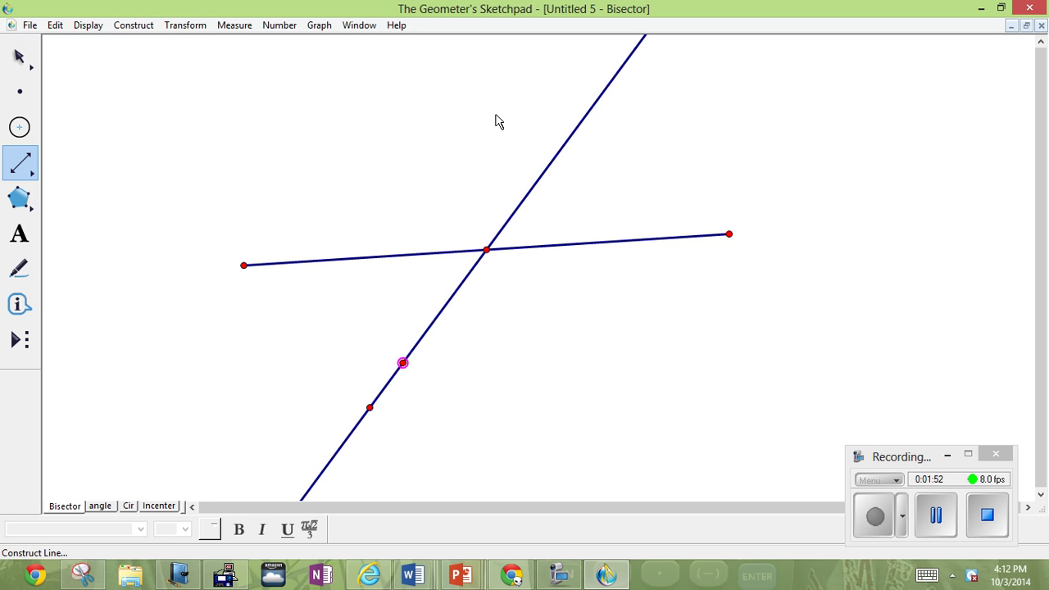
left_click(403, 364)
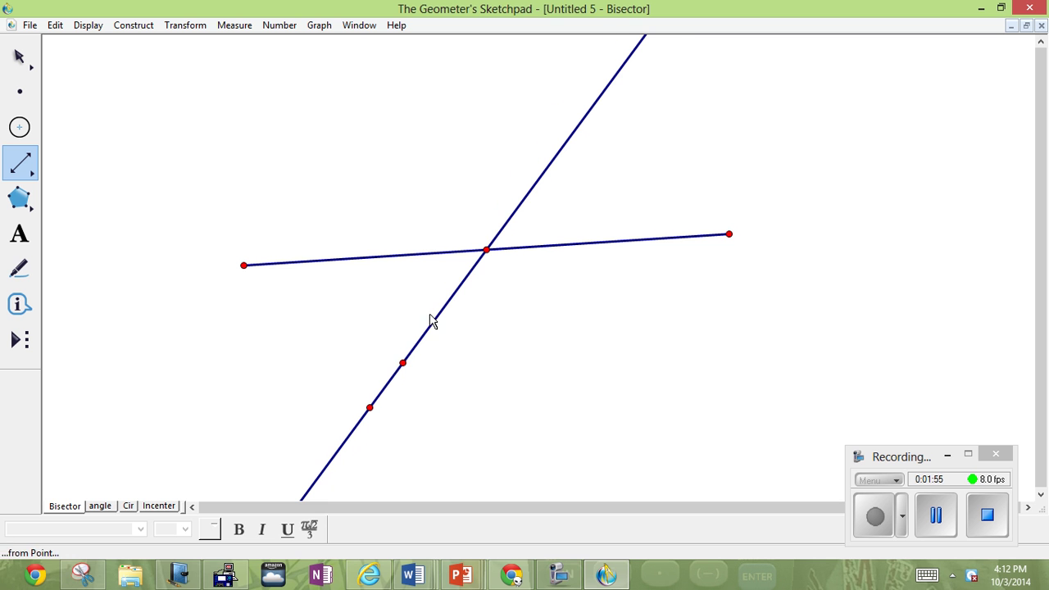
left_click(530, 184)
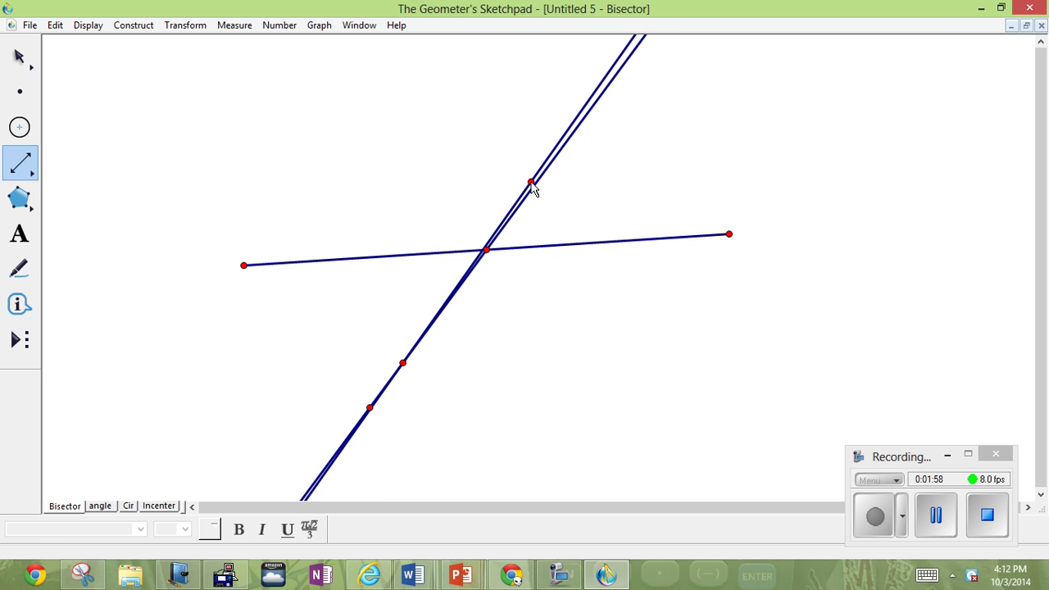
key("ctrl+z")
left_click(534, 187)
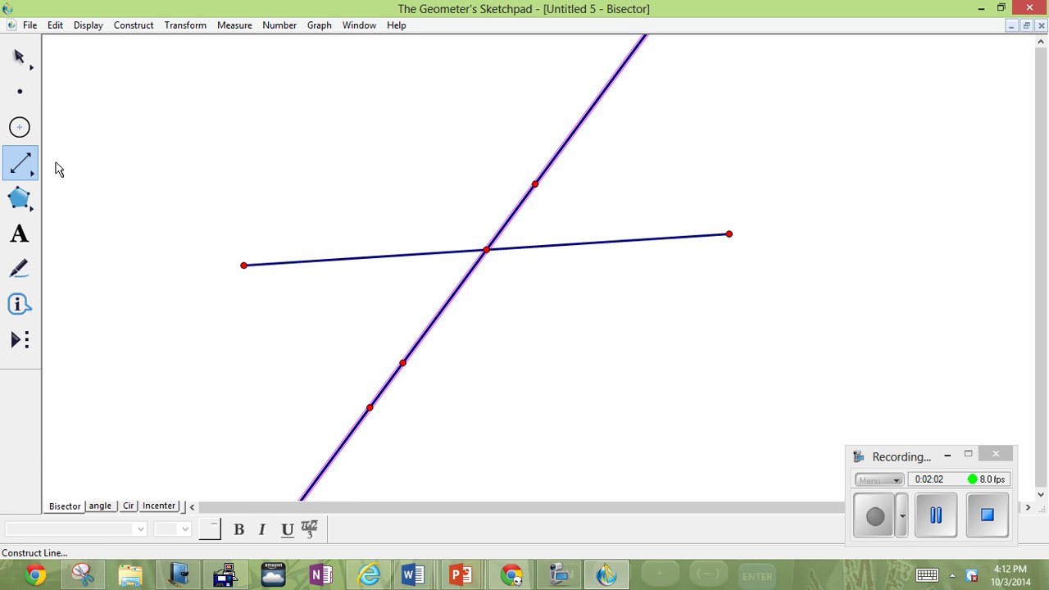
Construct the perpendicular to the near-horizontal segment through its midpoint and mark two opposite right angles there
left_click(33, 69)
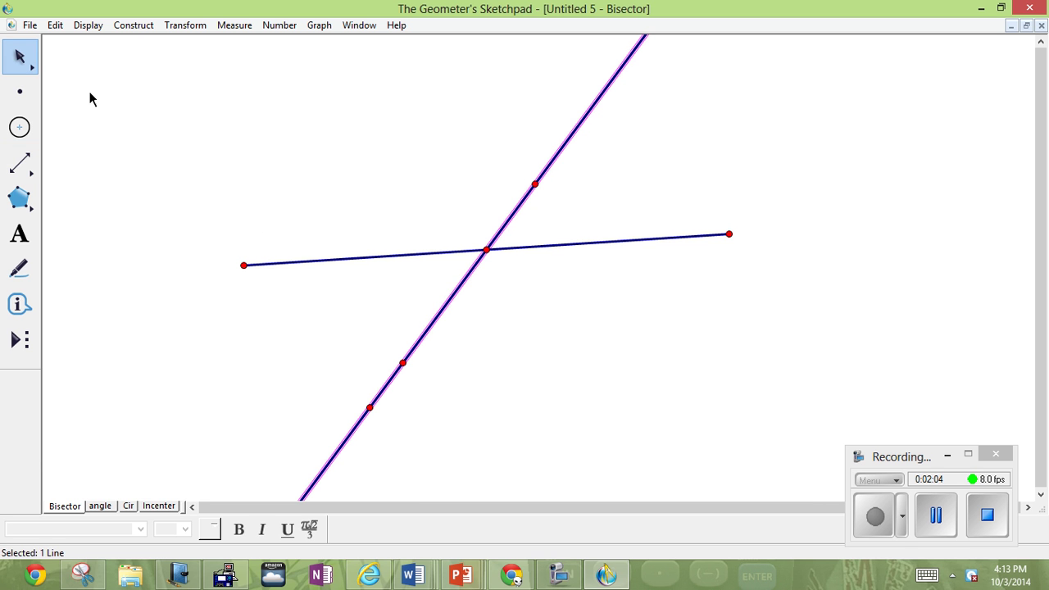
left_click(98, 105)
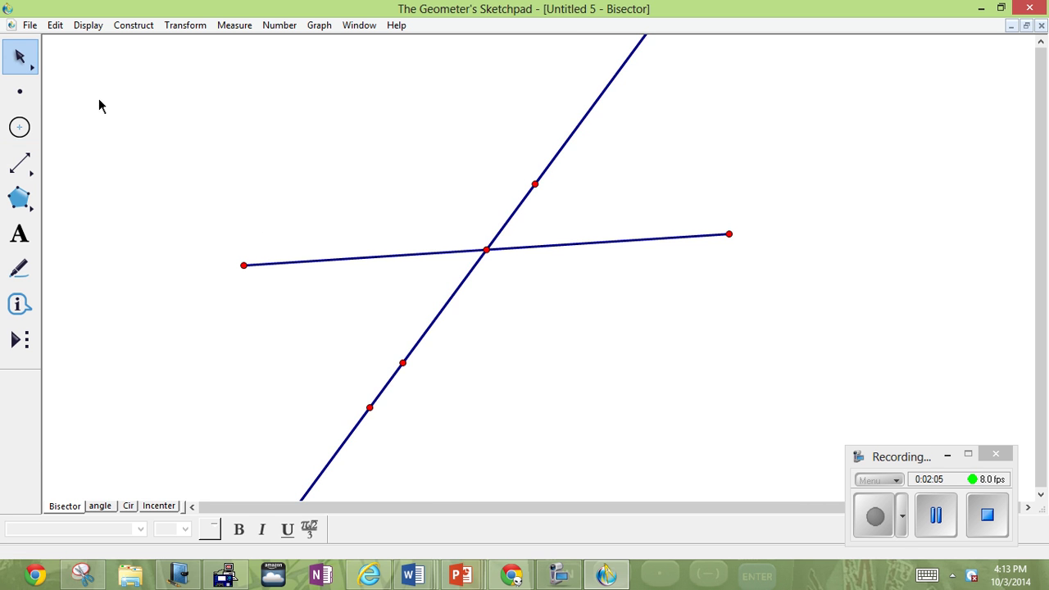
left_click(558, 244)
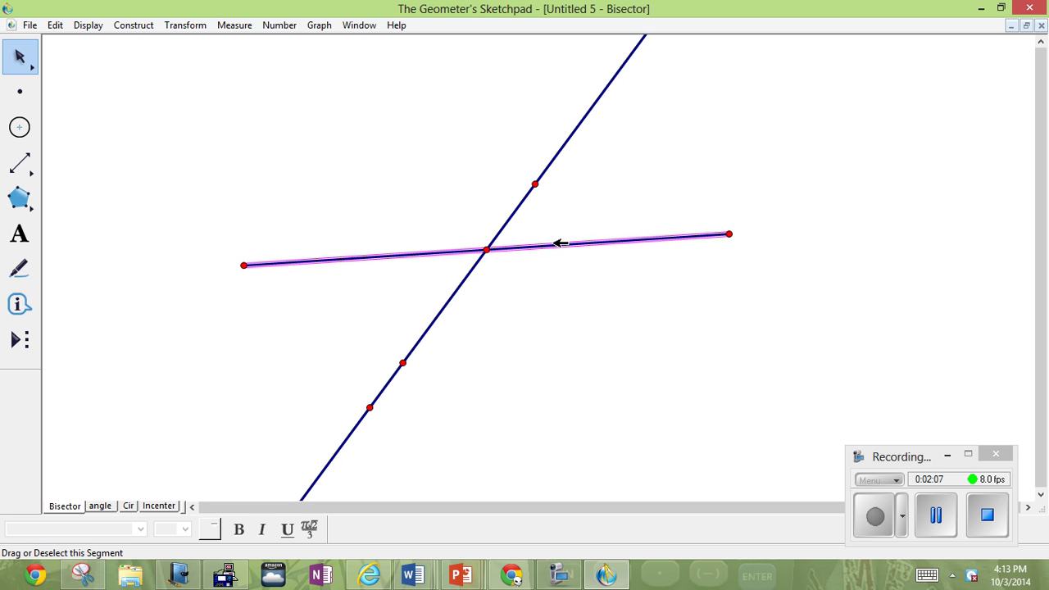
left_click(487, 249)
left_click(136, 27)
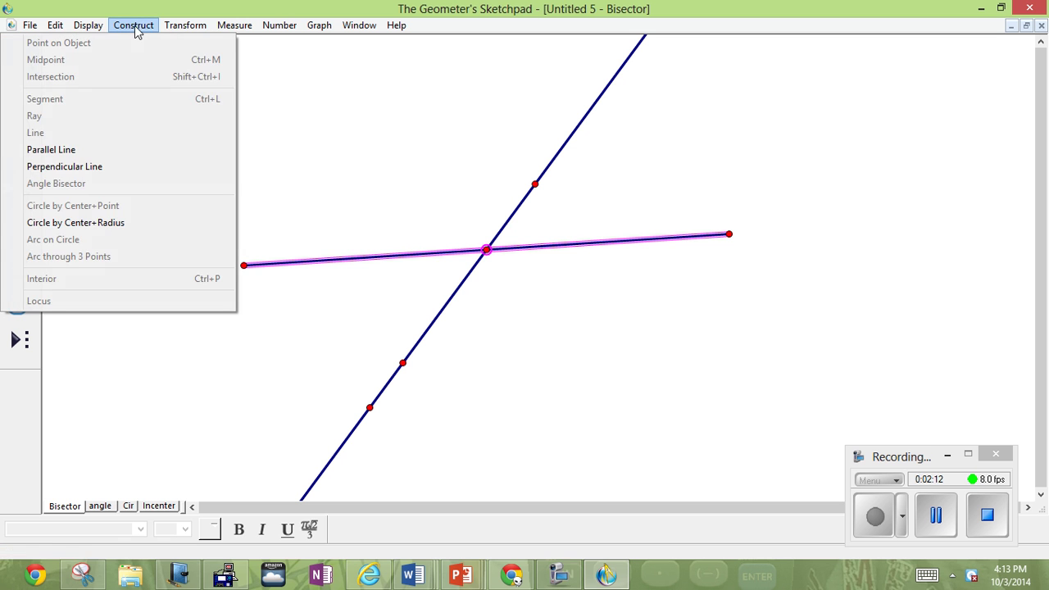
left_click(168, 172)
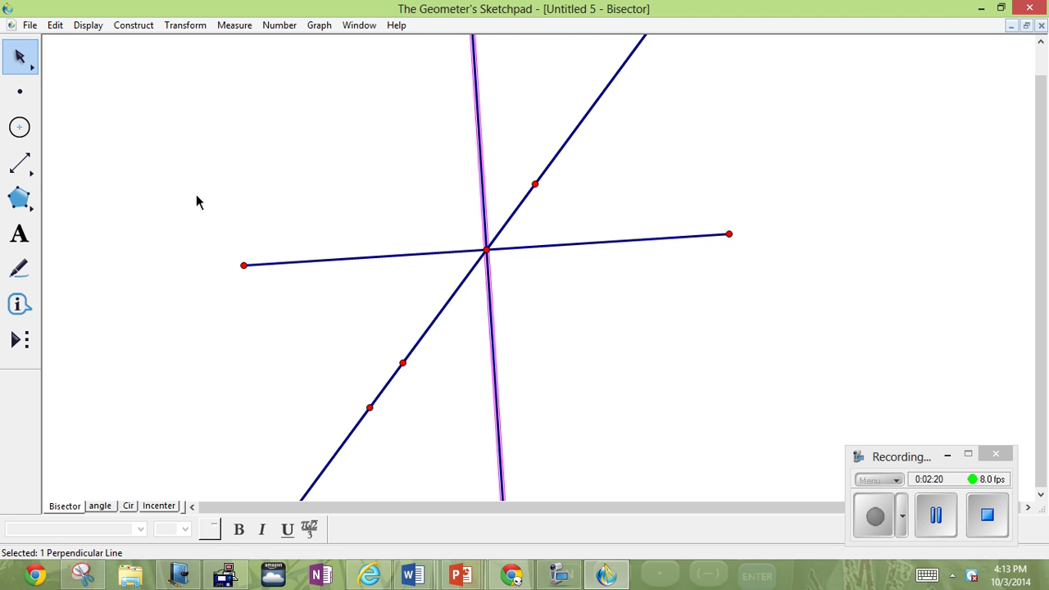
left_click(24, 280)
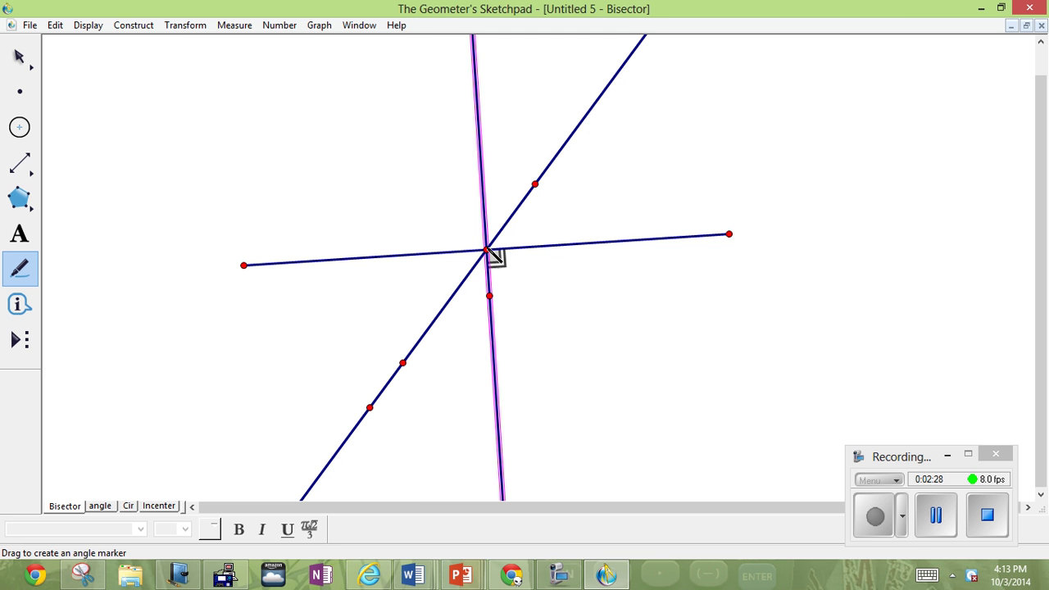
left_click_drag(492, 255, 474, 248)
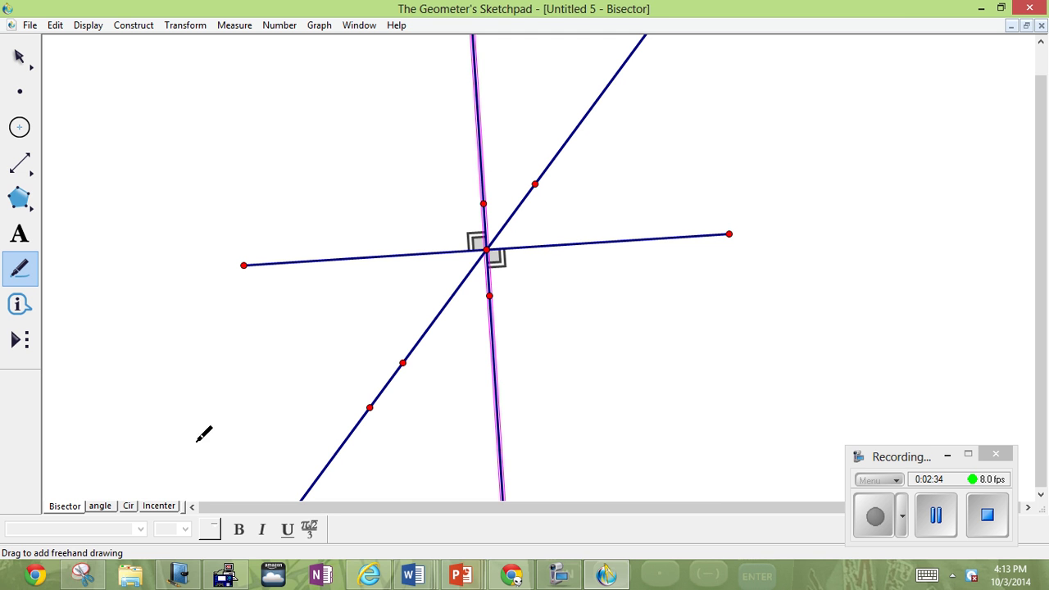
Place three triangle vertices on the Cir page, undoing the stray fourth point
left_click(129, 506)
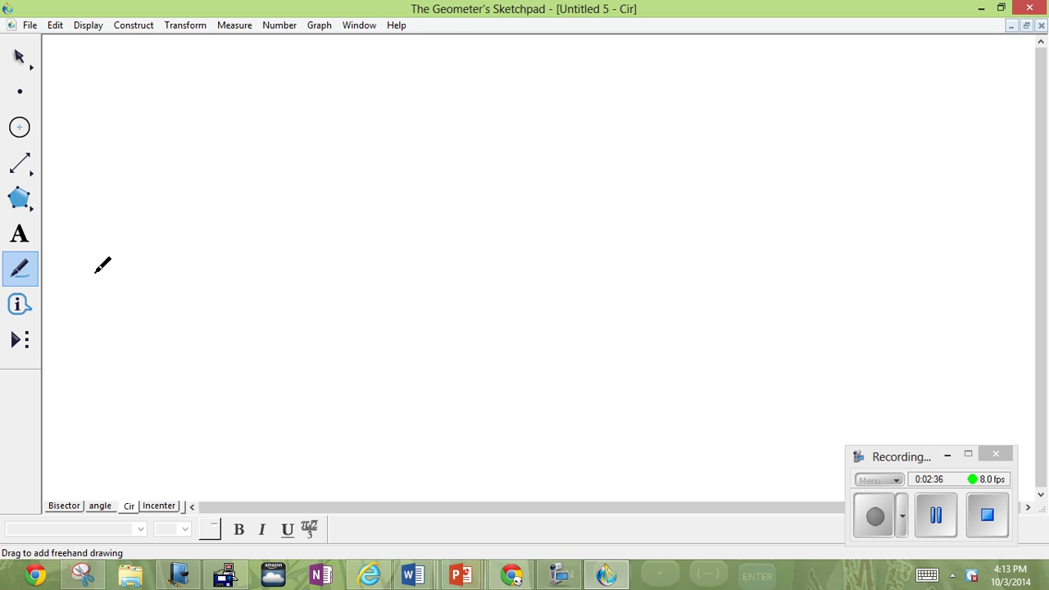
left_click(33, 169)
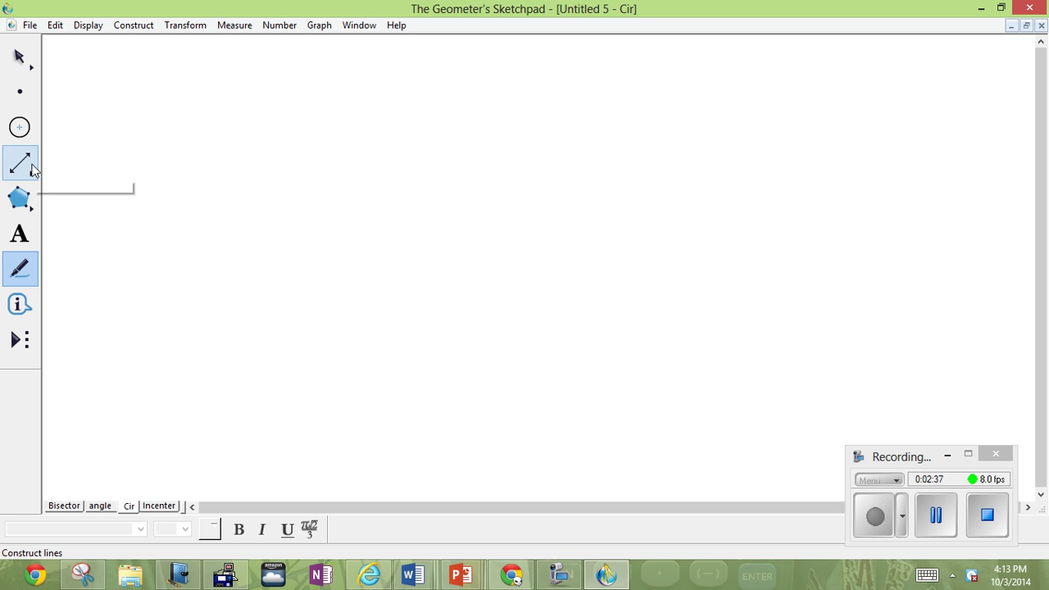
left_click(24, 100)
left_click(282, 292)
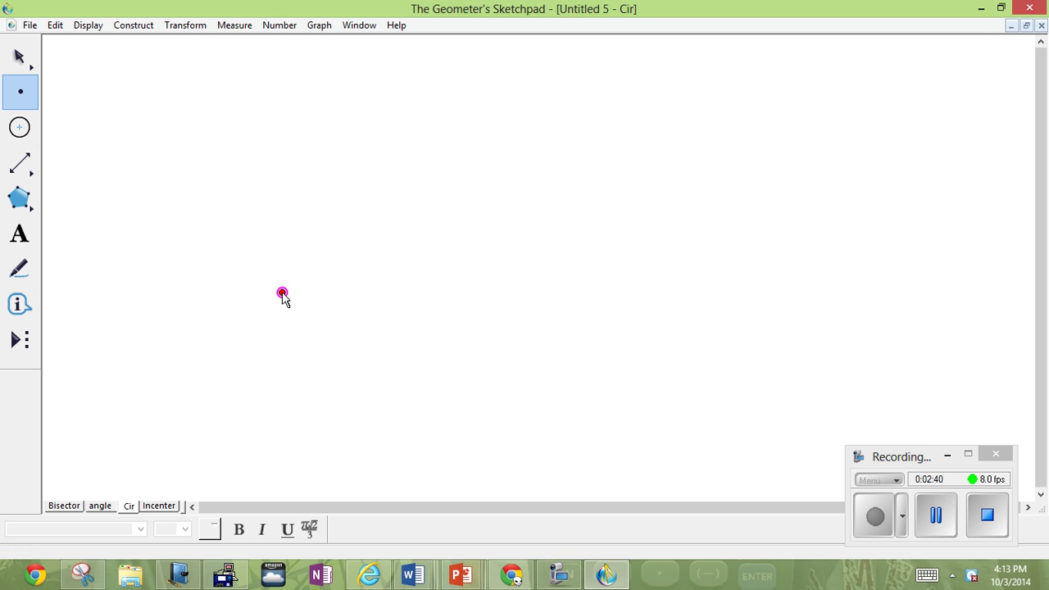
left_click(580, 106)
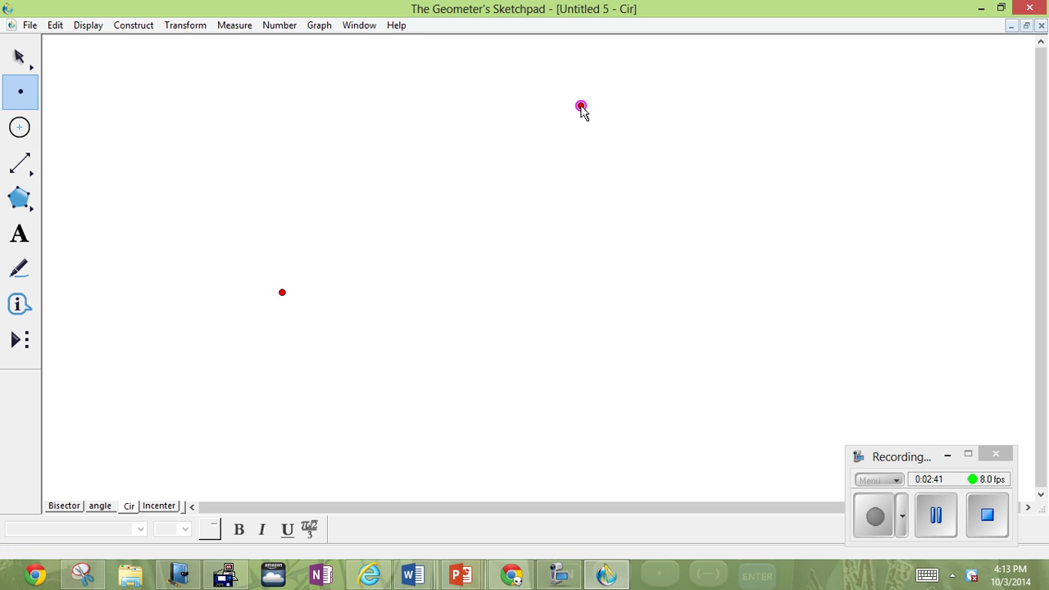
left_click(658, 312)
left_click(345, 240)
key("ctrl+z")
Connect the three points with segments to form a triangle
left_click_drag(20, 164, 52, 170)
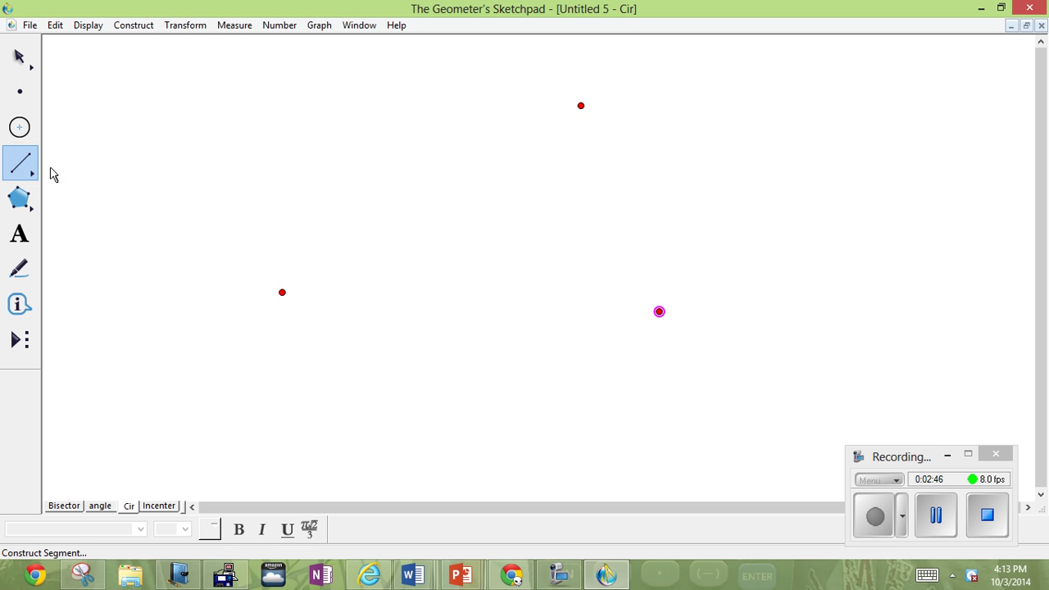
mouse_move(283, 292)
left_mouse_down()
mouse_move(396, 191)
mouse_move(620, 105)
mouse_move(582, 108)
left_mouse_up()
left_click_drag(582, 108, 282, 293)
Construct the midpoints of all three sides of the triangle and clear the selection
left_click(20, 56)
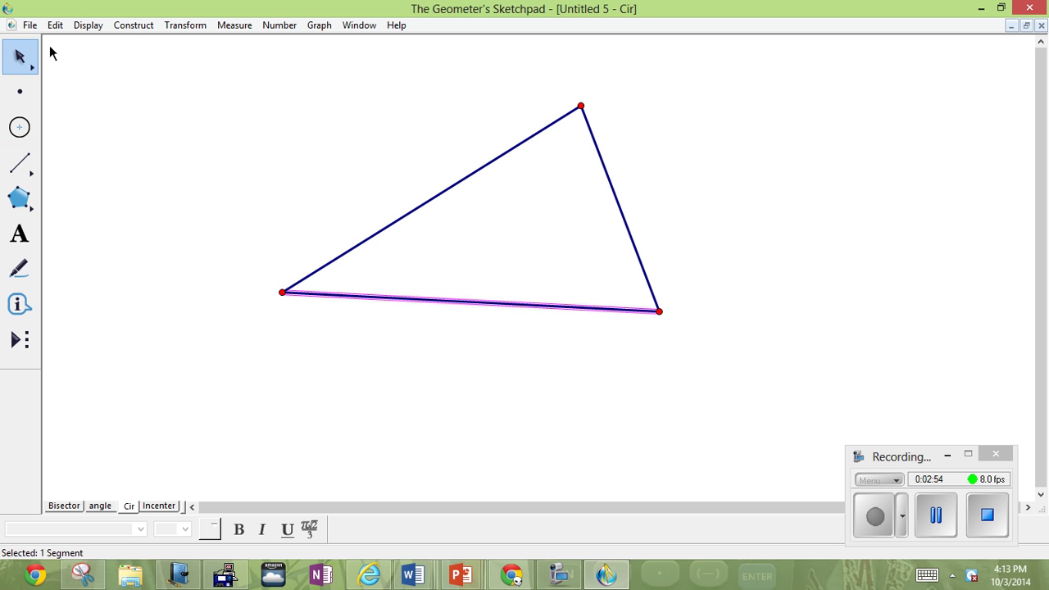
left_click(455, 183)
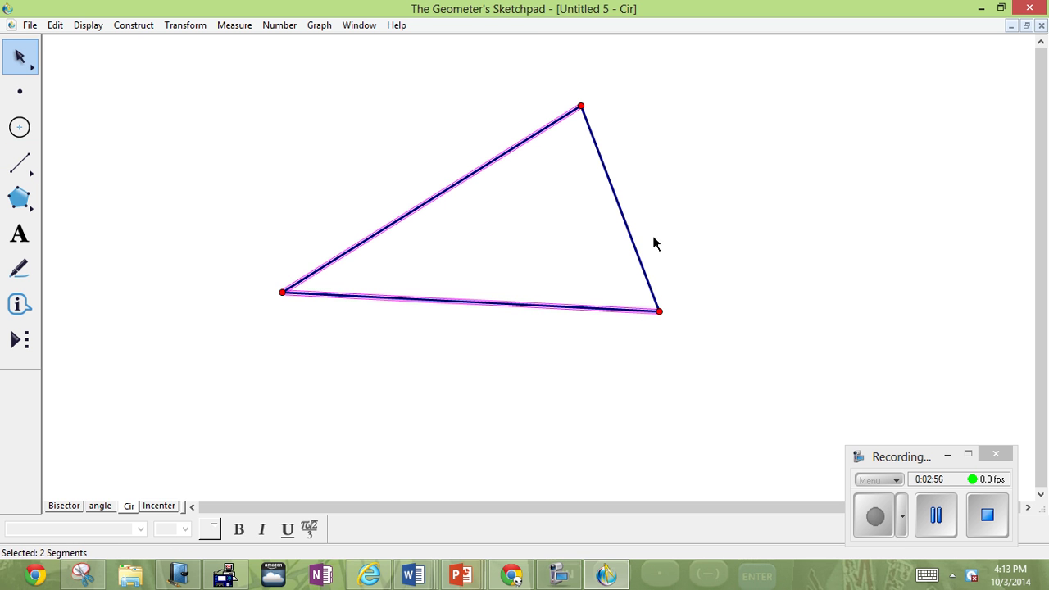
left_click(629, 220)
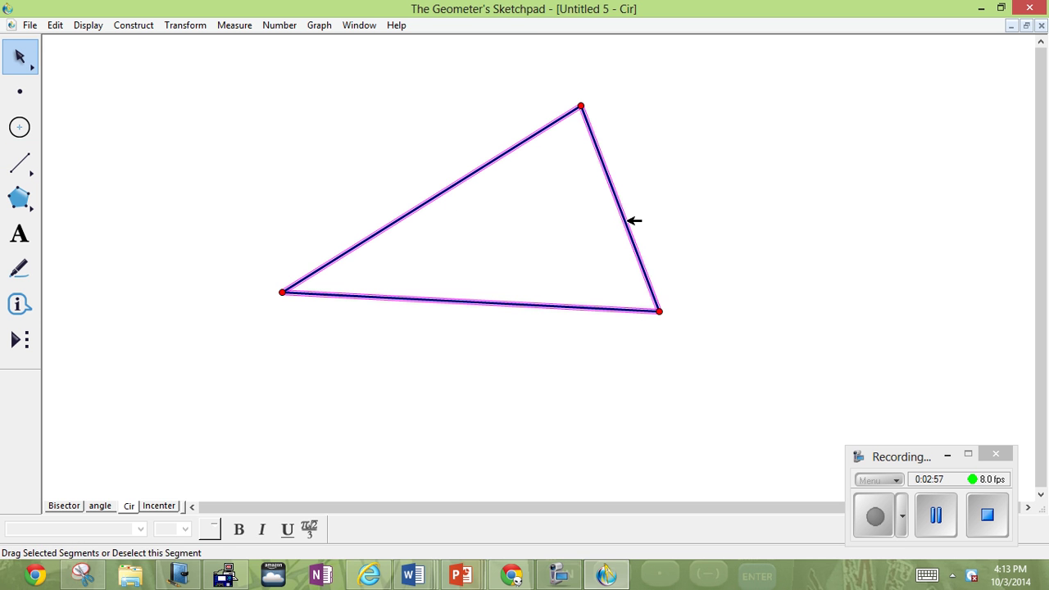
left_click(133, 26)
left_click(134, 59)
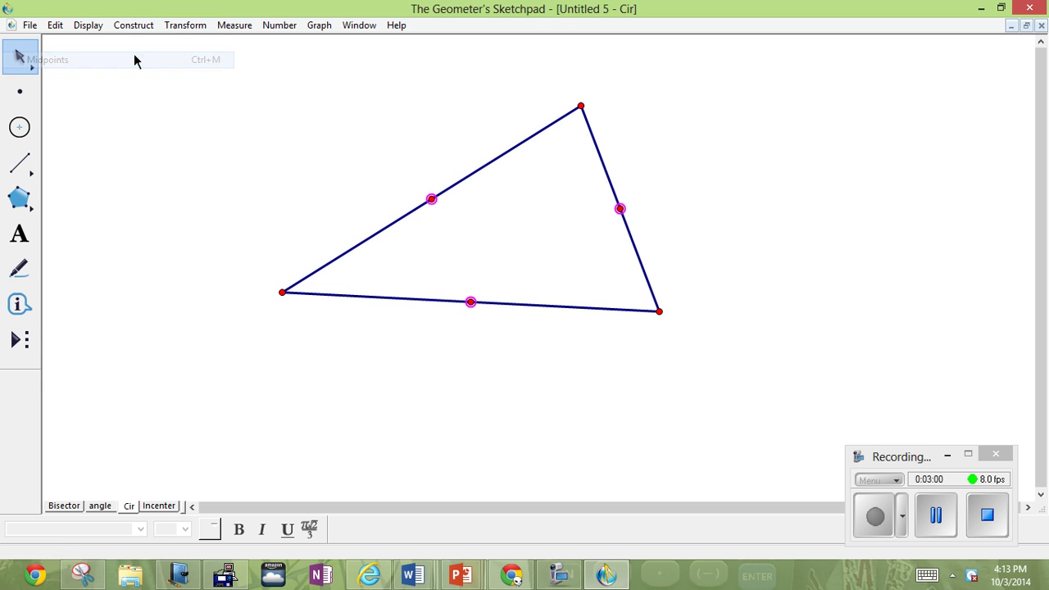
left_click(233, 176)
Construct the perpendicular line to the triangle's upper-left side through that side's midpoint
left_click(432, 199)
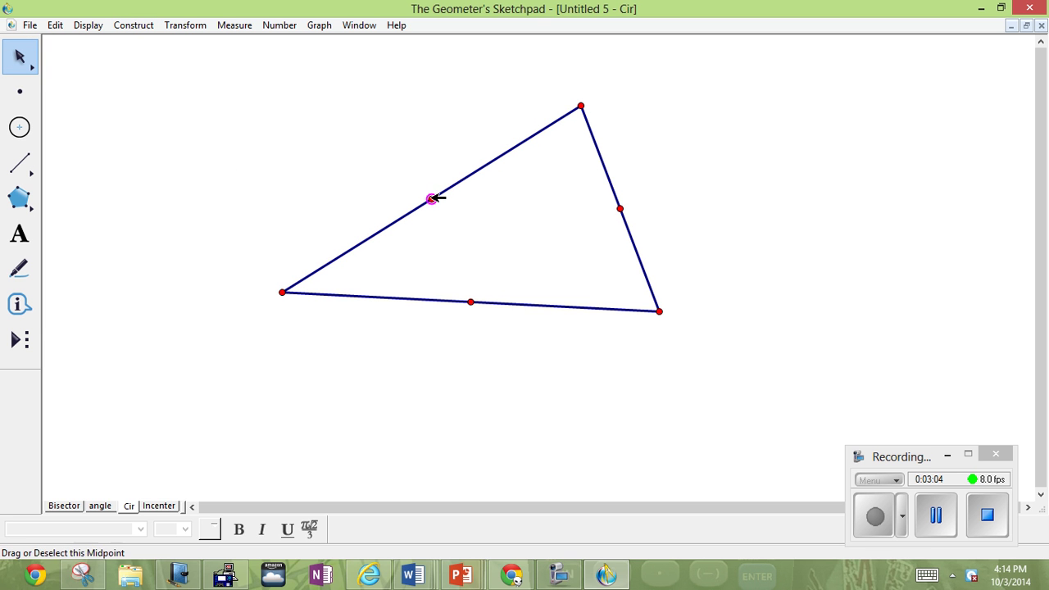
left_click(403, 220)
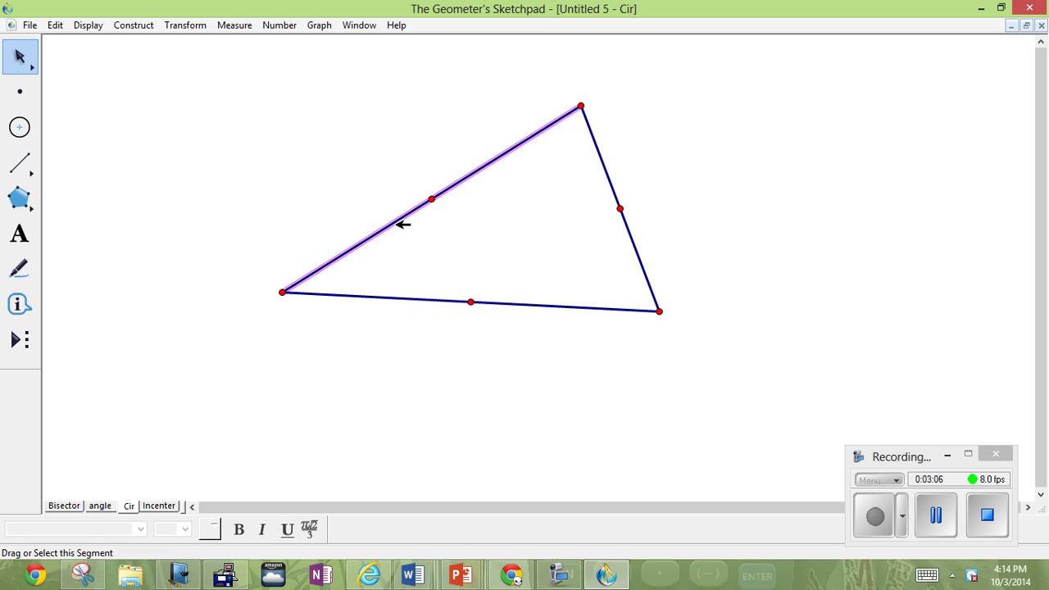
left_click(134, 25)
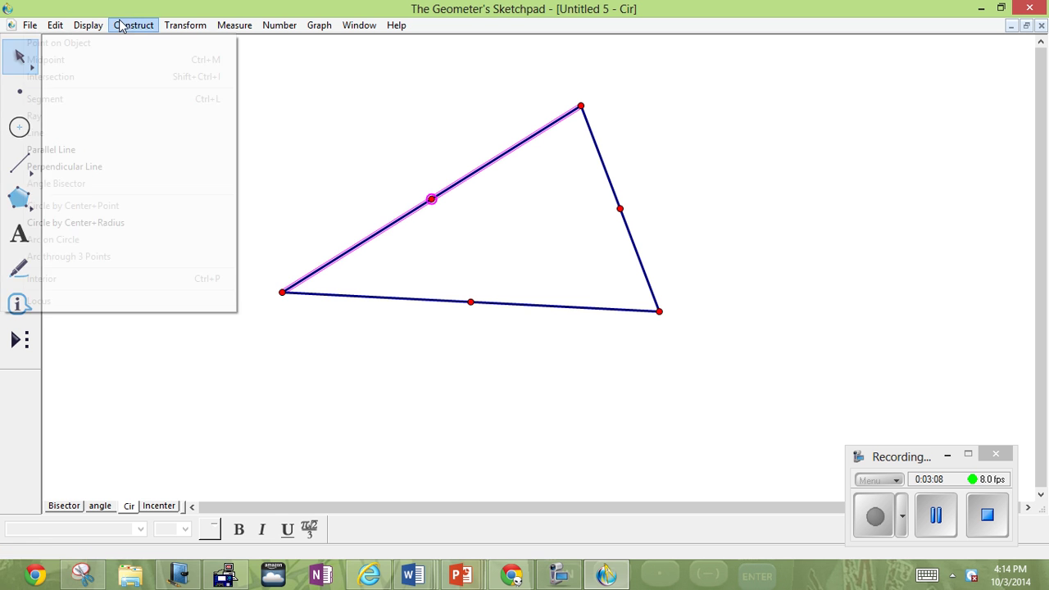
left_click(129, 168)
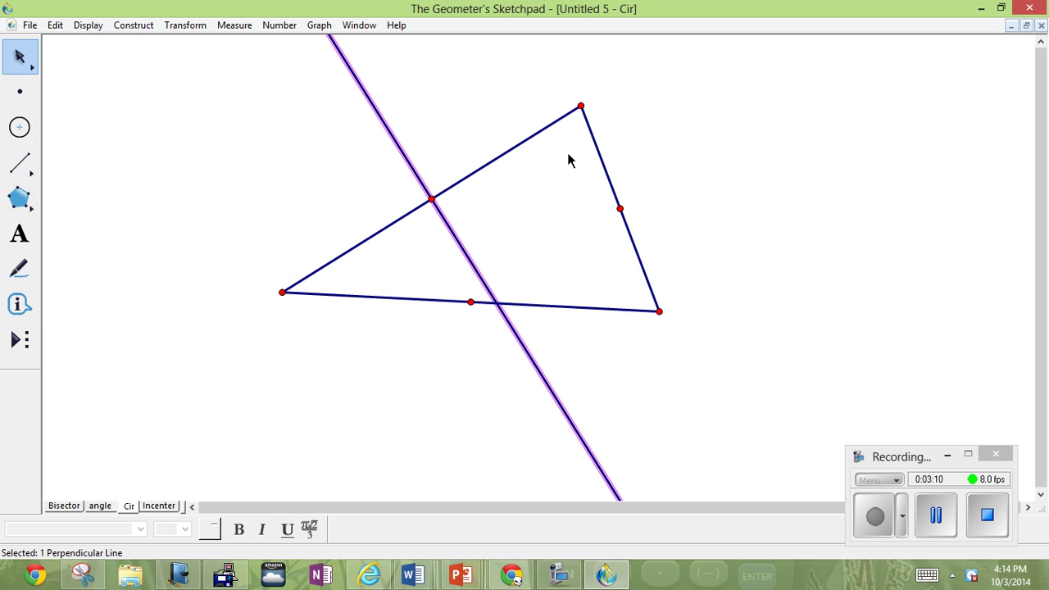
left_click(728, 149)
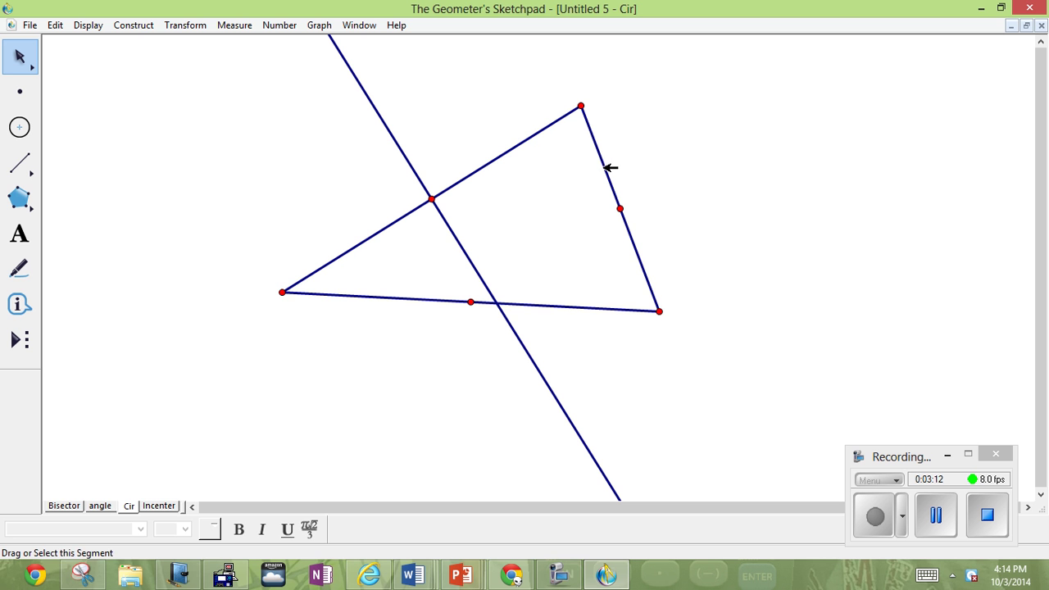
Construct the perpendicular line to the triangle's right side through that side's midpoint
left_click(606, 166)
left_click(619, 209)
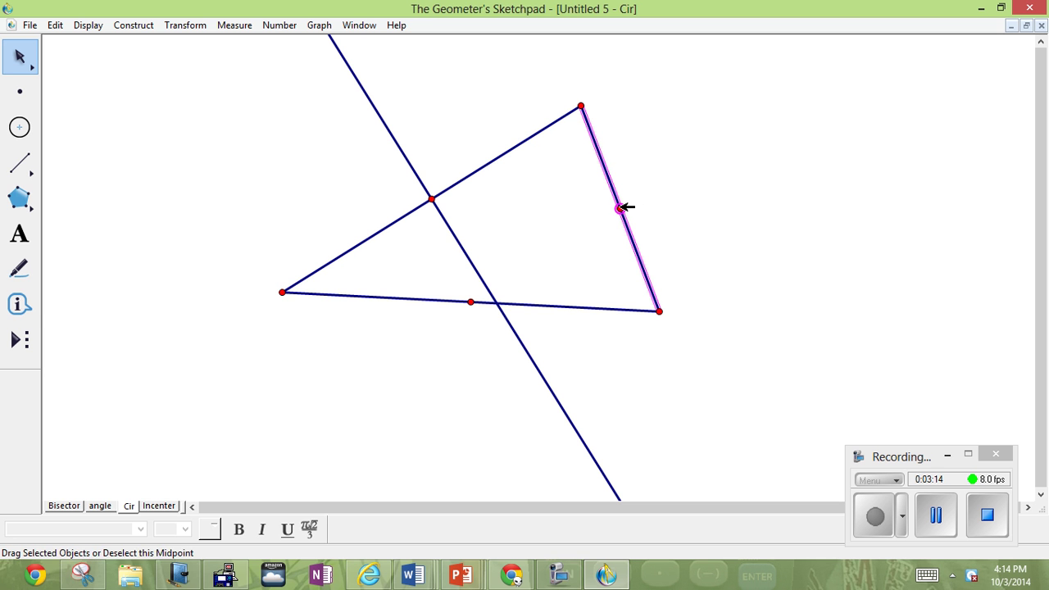
left_click(133, 26)
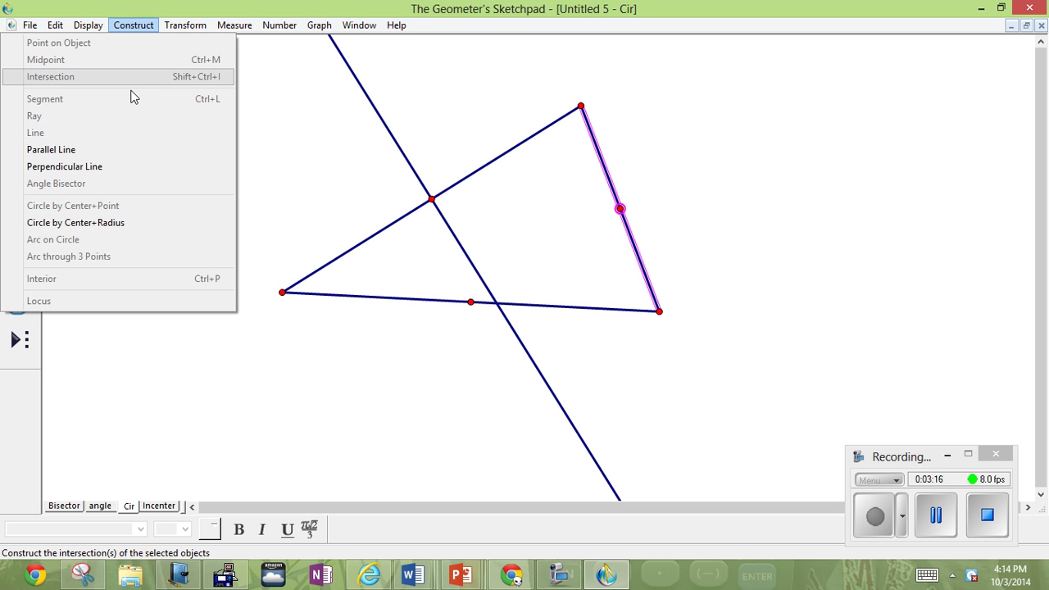
left_click(137, 164)
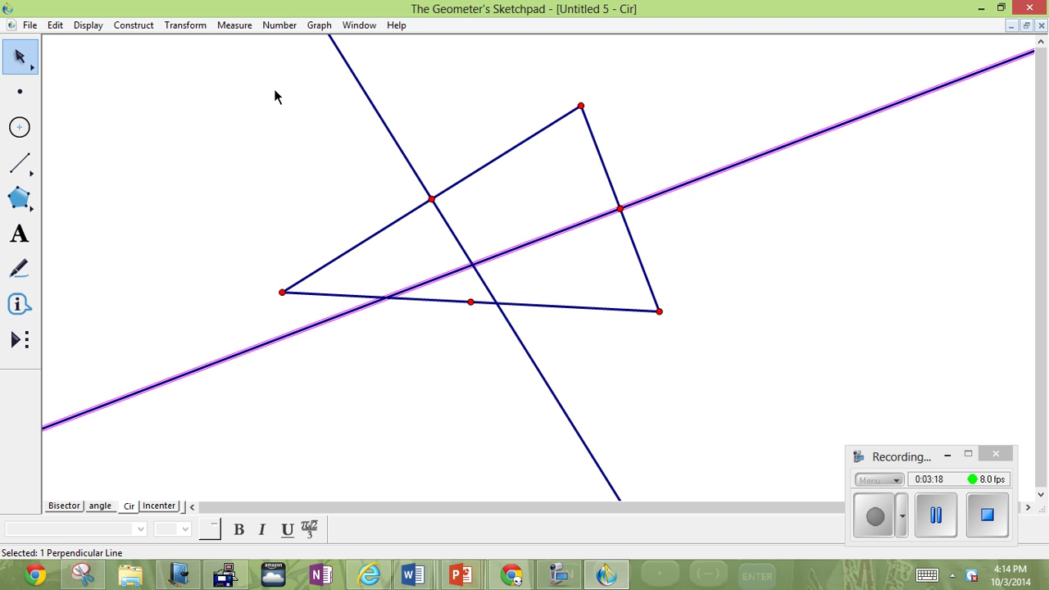
Construct the intersection point of the two perpendicular bisectors
left_click(366, 90)
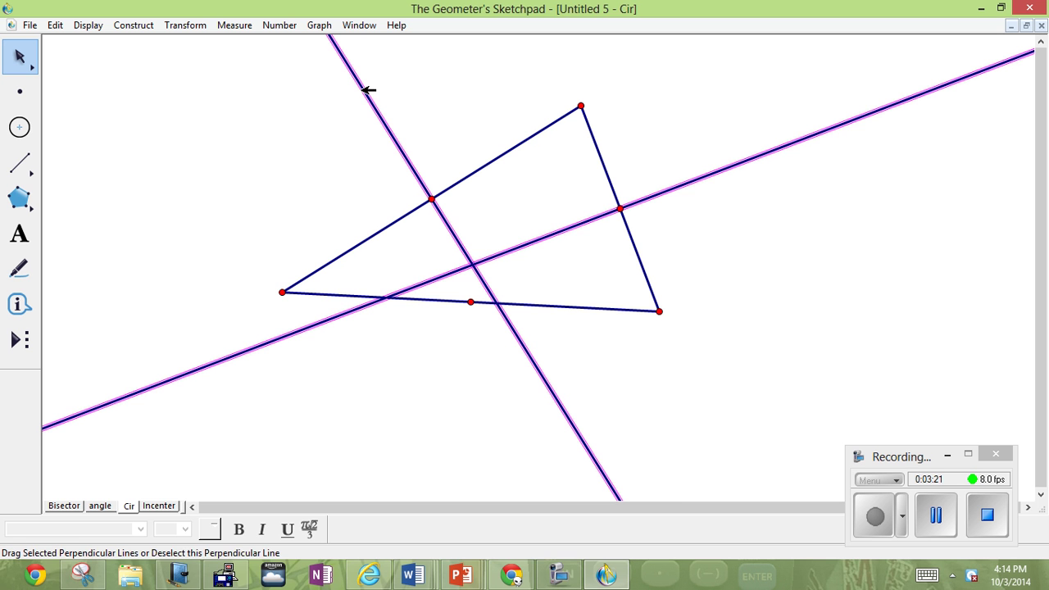
left_click(133, 26)
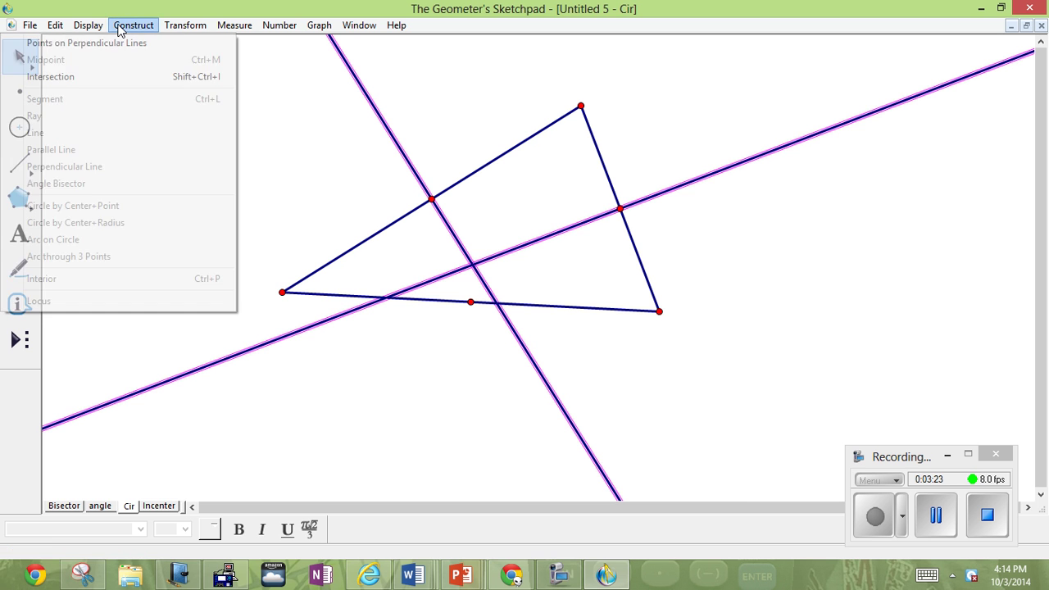
left_click(116, 78)
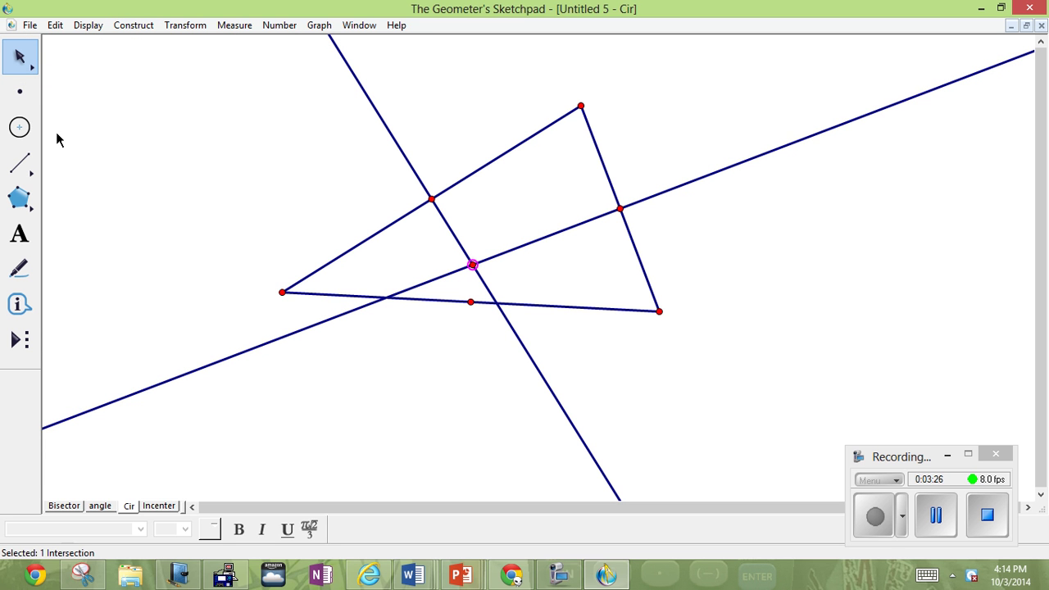
Draw a circle centred on the bisectors' intersection through the lower-right vertex, and move the triangle's left vertex up and inward to reshape it
left_click(20, 130)
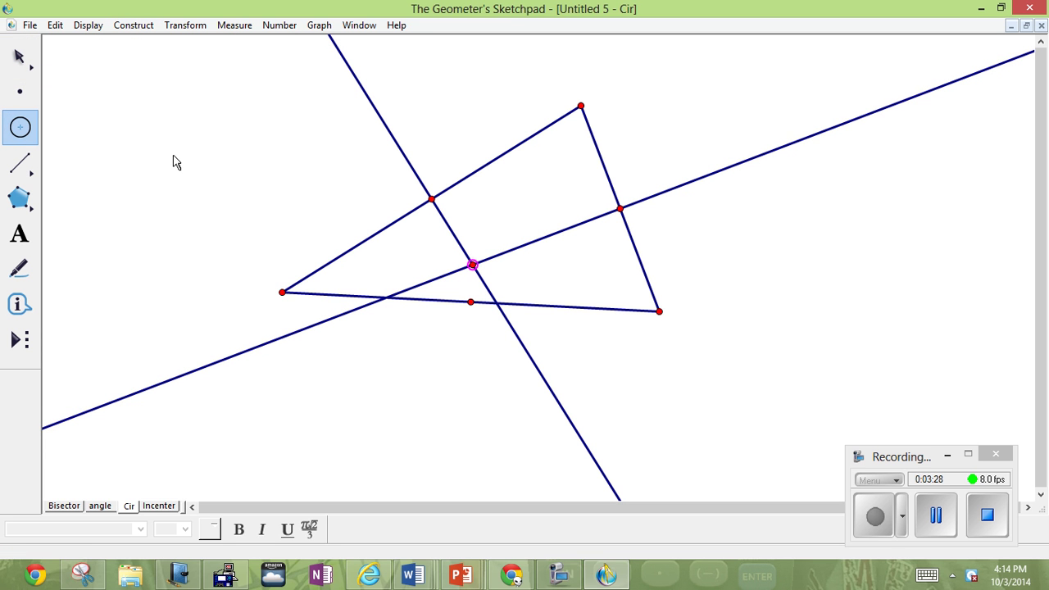
left_click(472, 265)
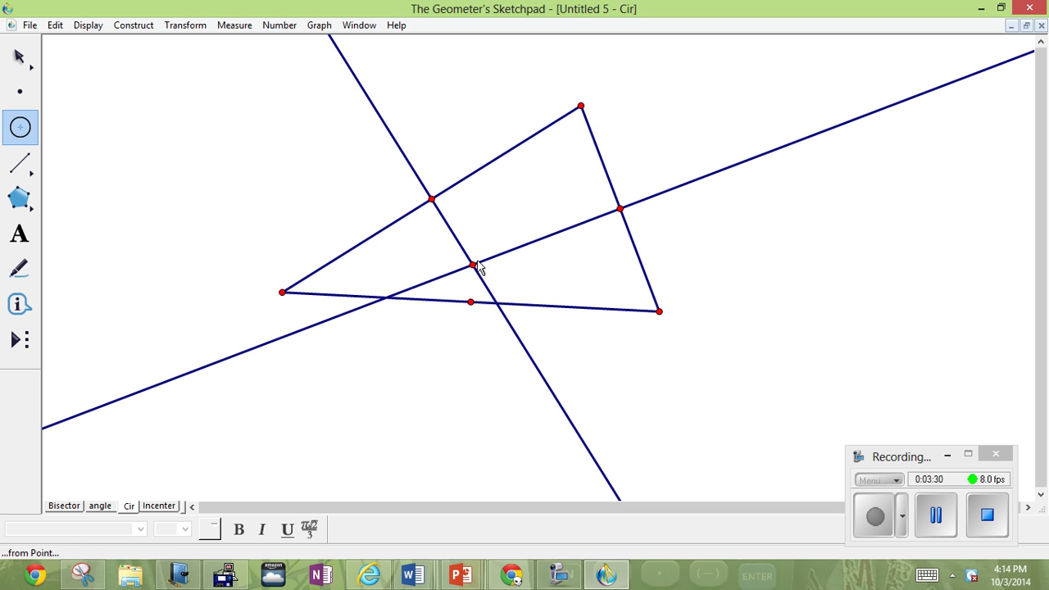
left_click_drag(564, 287, 664, 319)
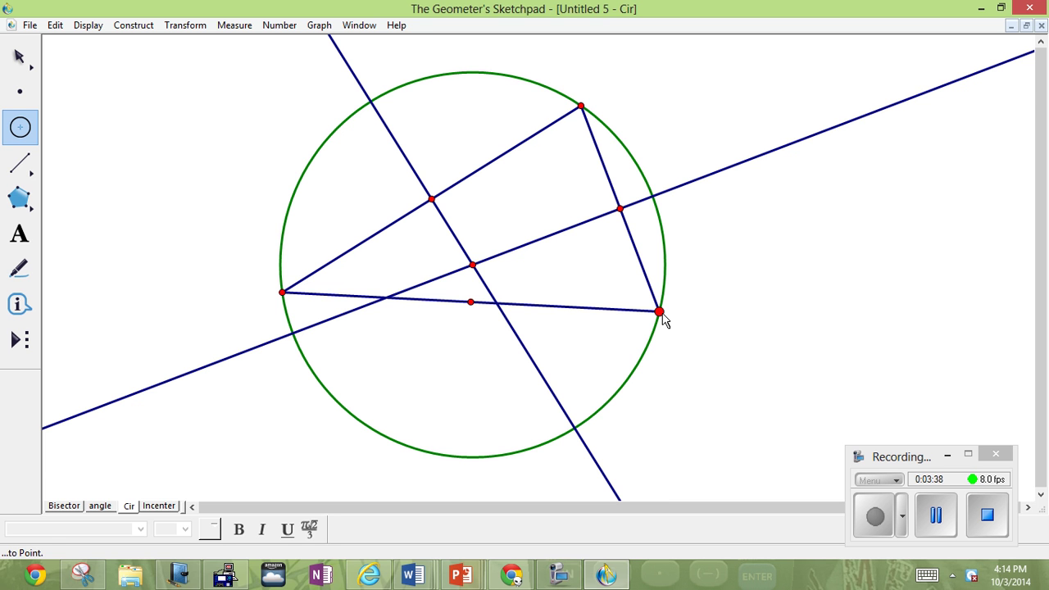
left_click_drag(664, 319, 663, 317)
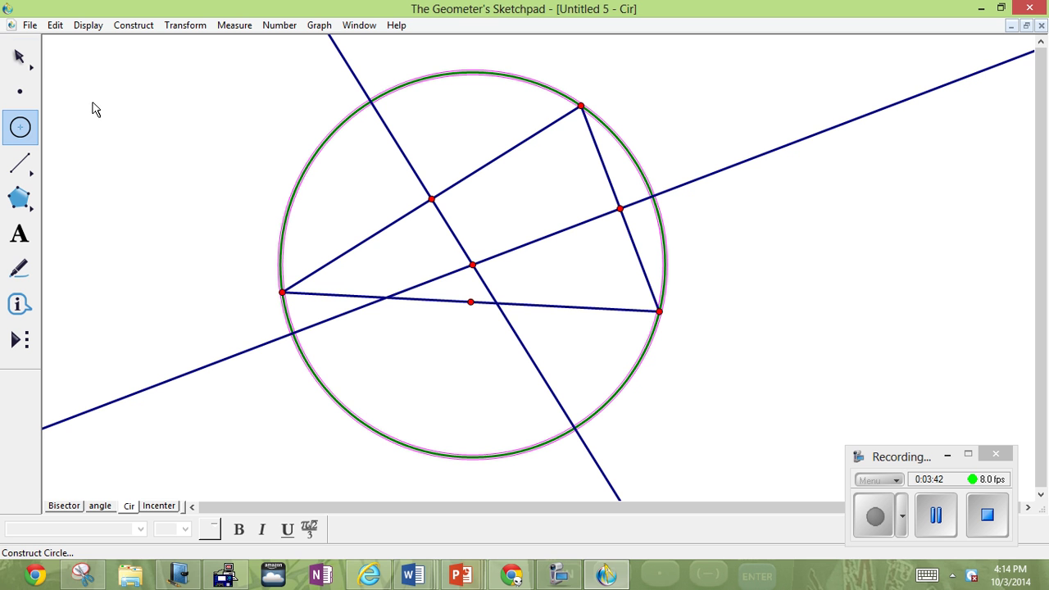
left_click(20, 55)
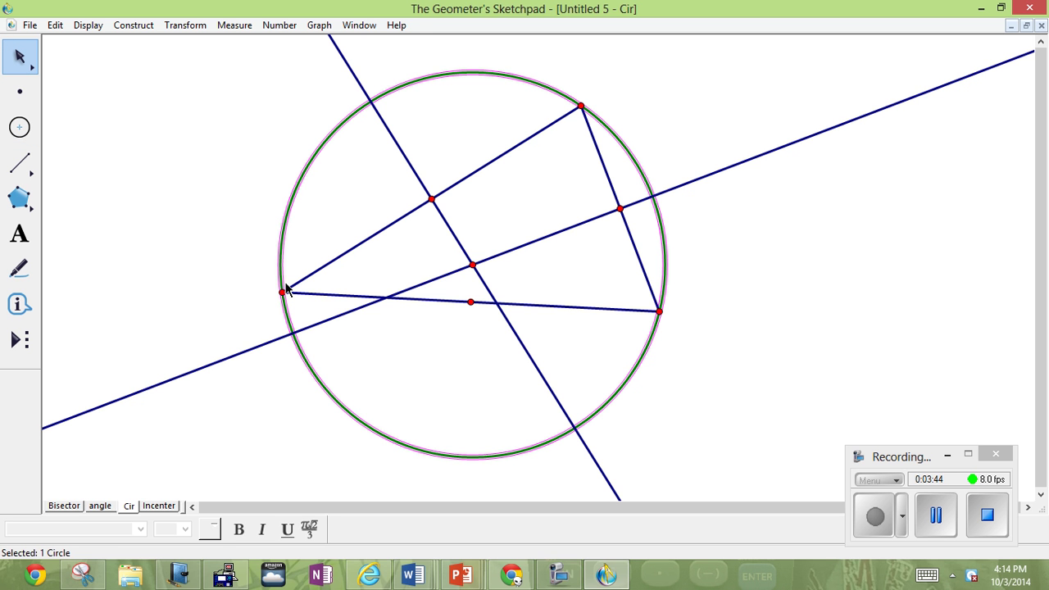
left_click_drag(284, 291, 390, 132)
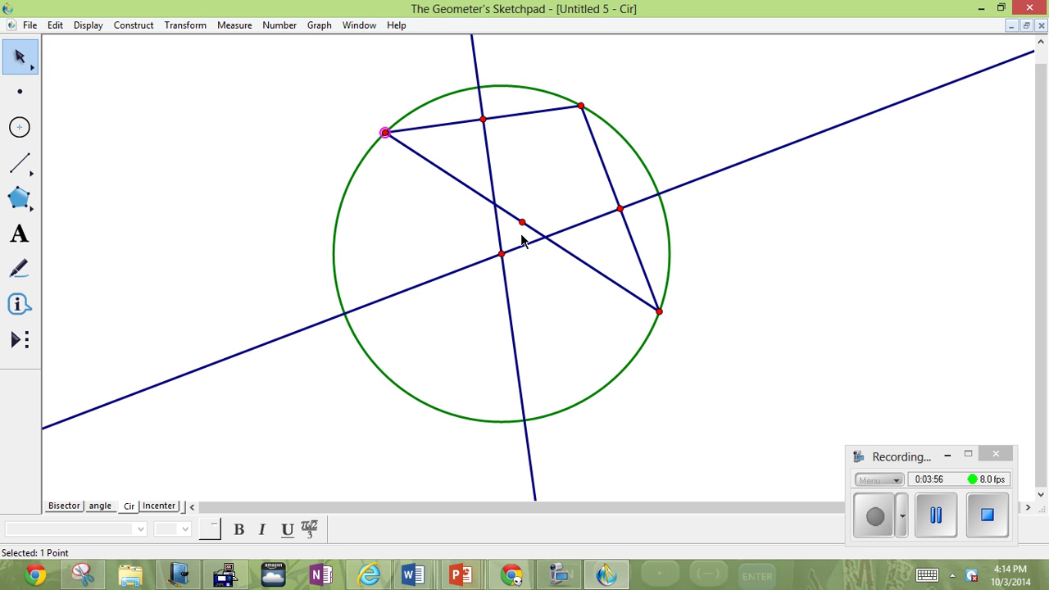
Add the label i at the circle's center and the label A on the triangle's upper-left vertex
left_click(19, 233)
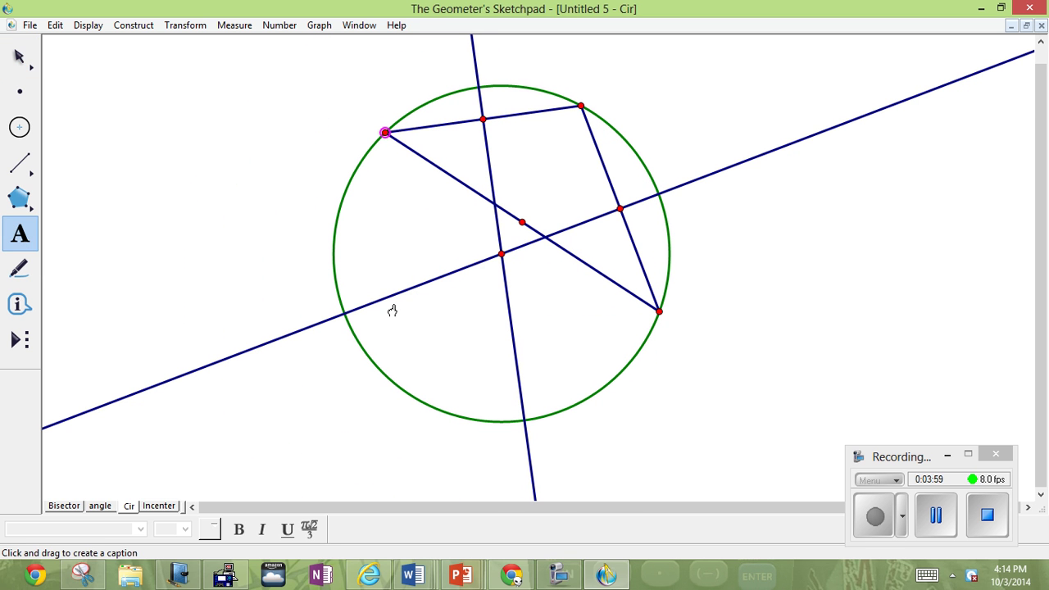
left_click(501, 262)
left_click(384, 134)
left_click(20, 58)
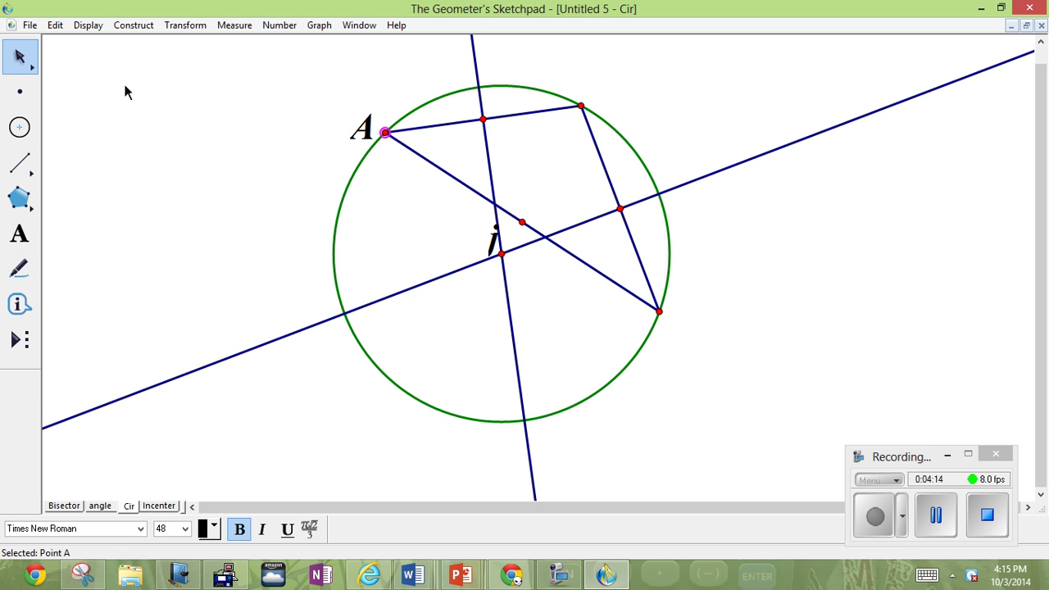
Move vertex A down and outward until it is about level with the triangle's lower-right vertex
left_click_drag(386, 131, 303, 313)
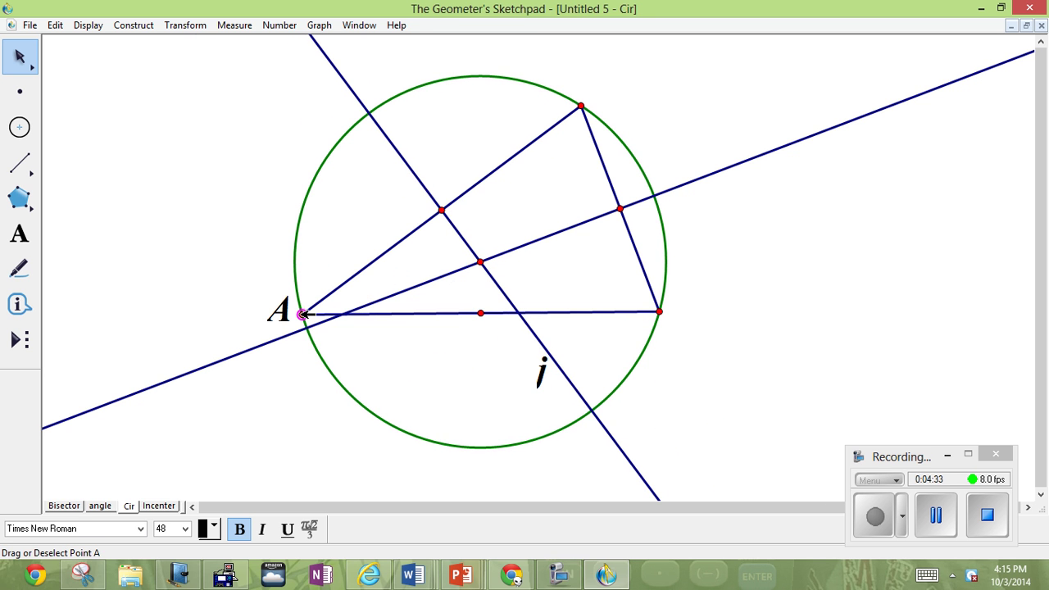
On the angle page, draw an acute angle from two segments sharing a lower-left endpoint
left_click(100, 505)
left_click(19, 164)
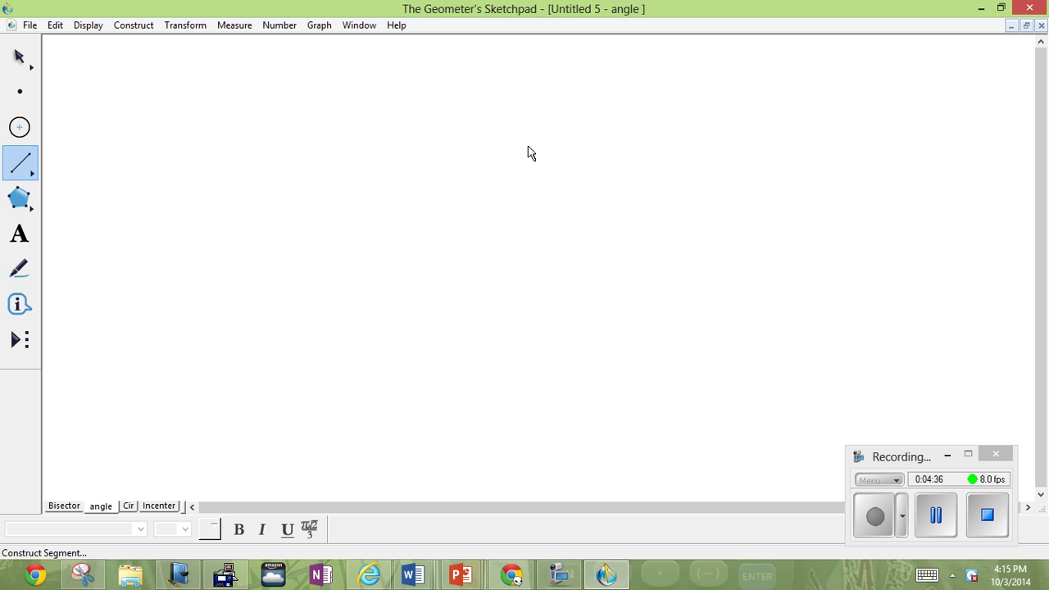
left_click_drag(528, 148, 620, 345)
left_click(7, 56)
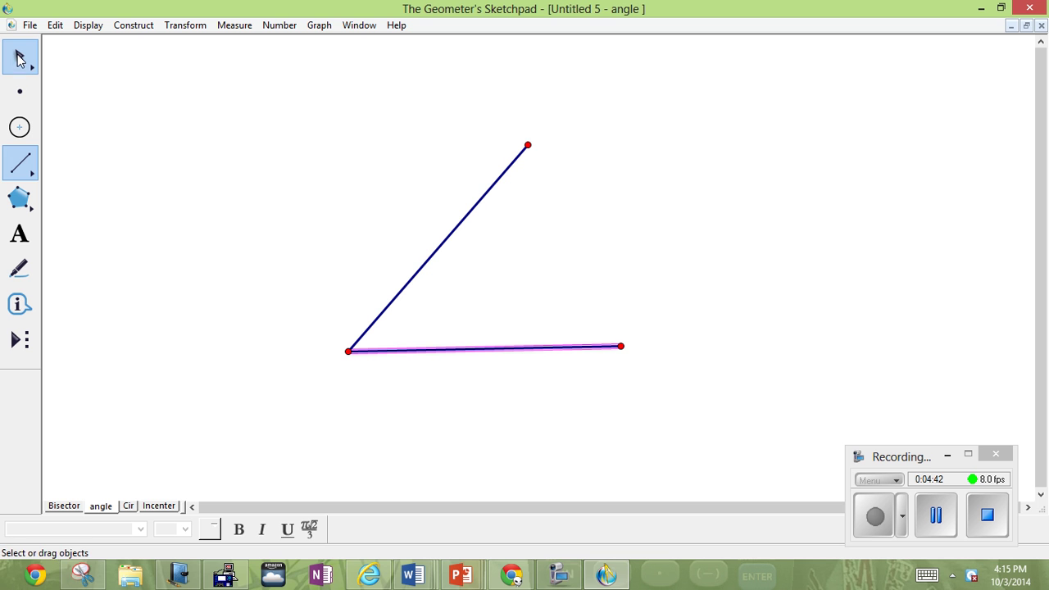
left_click(566, 118)
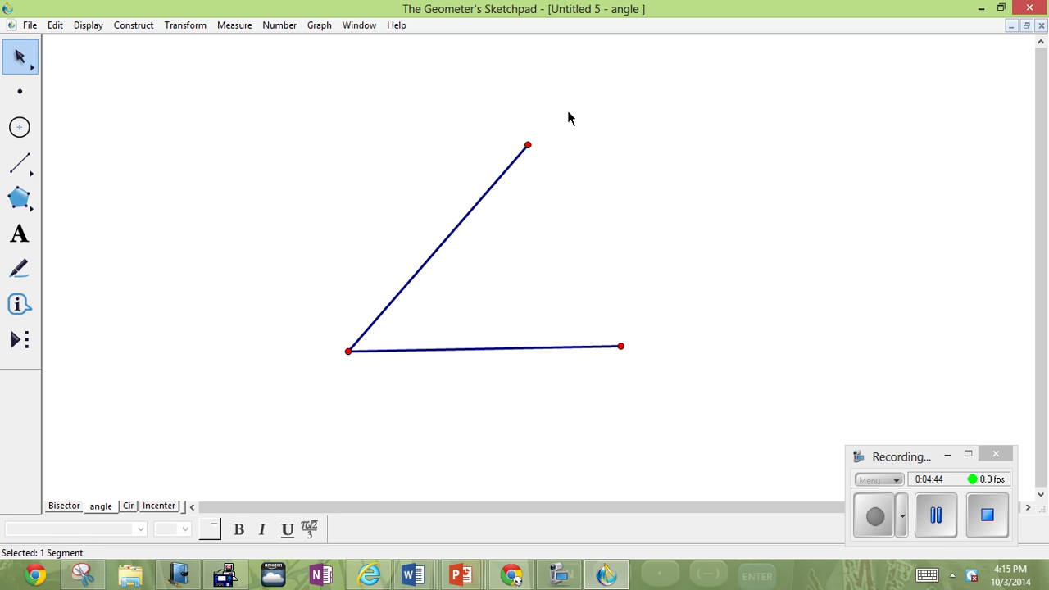
Construct the bisector of the angle and a point on that bisector
left_click(527, 145)
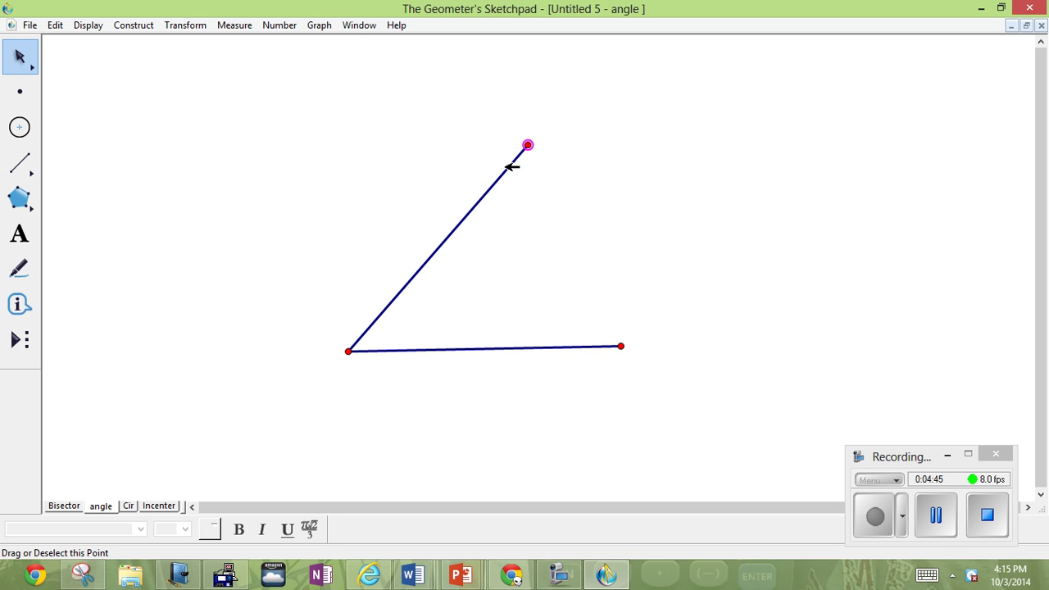
left_click(348, 352, "shift")
left_click(622, 347, "shift")
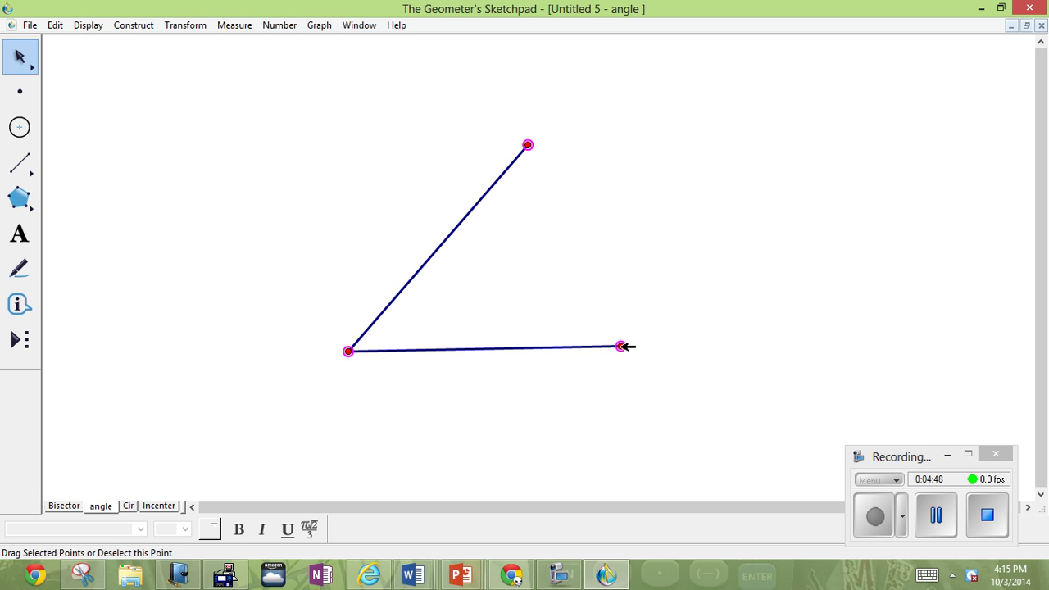
left_click(137, 27)
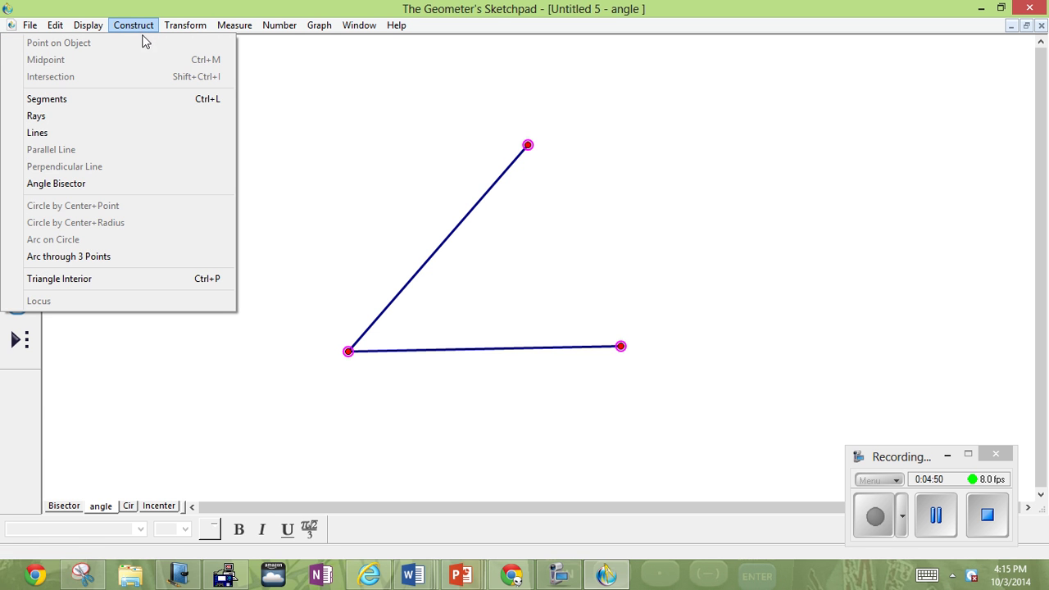
left_click(167, 189)
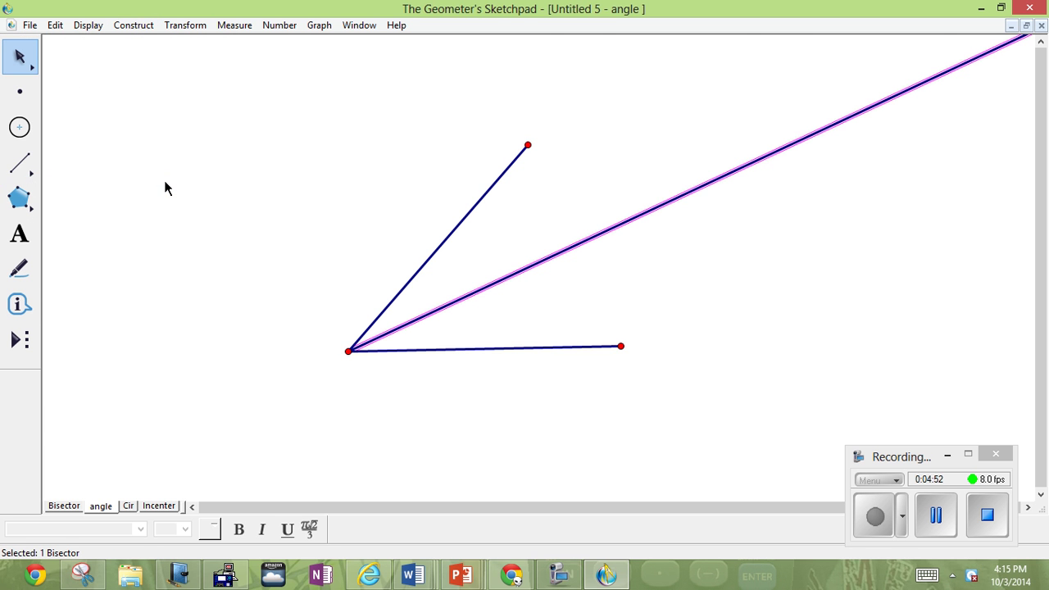
left_click(125, 30)
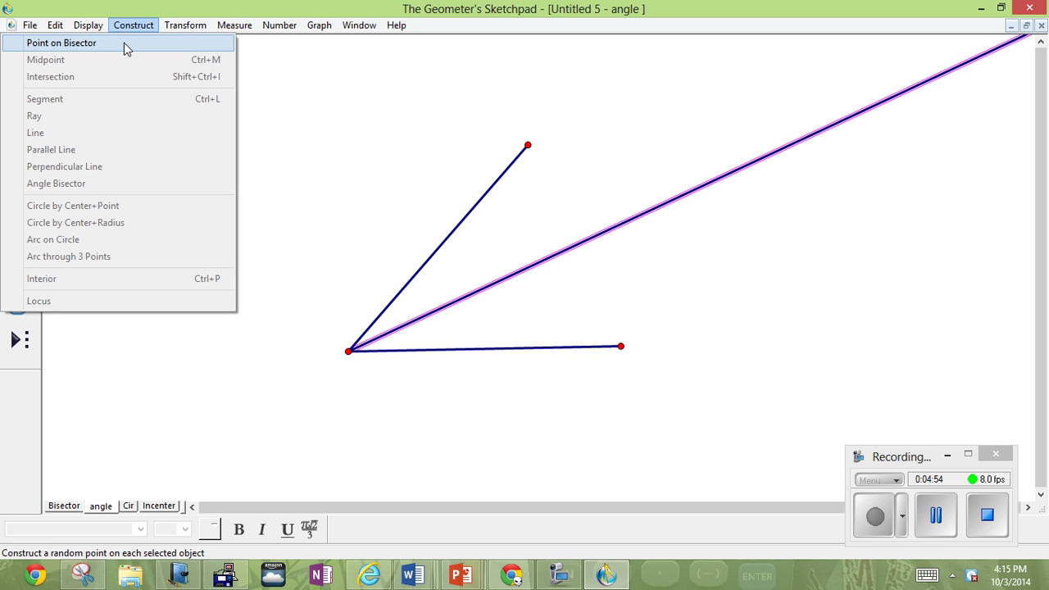
left_click(123, 43)
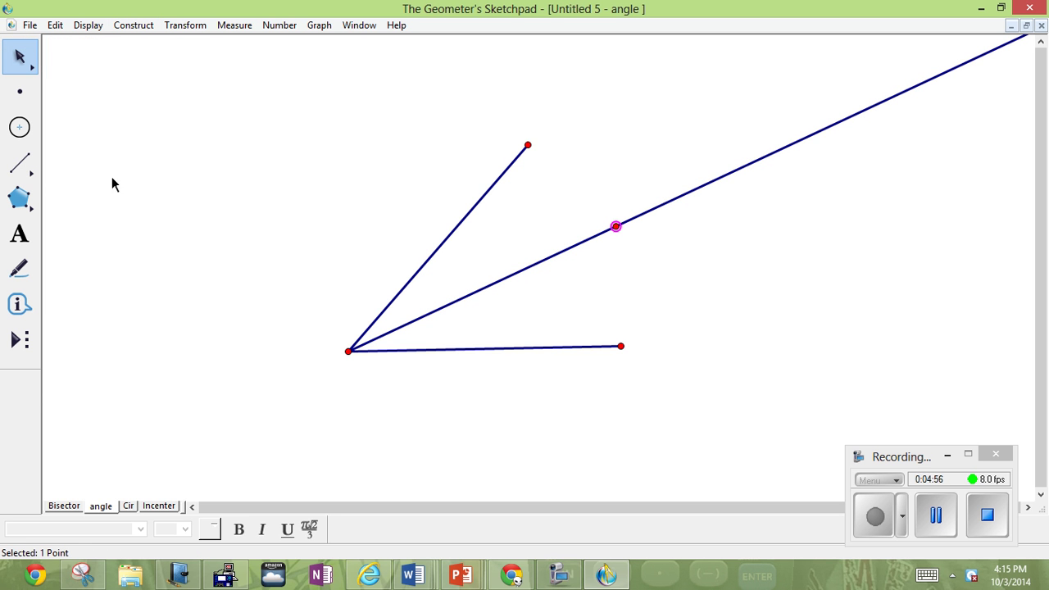
Draw a segment from the angle's vertex to the point on the bisector, and hide the bisector ray
left_click(11, 169)
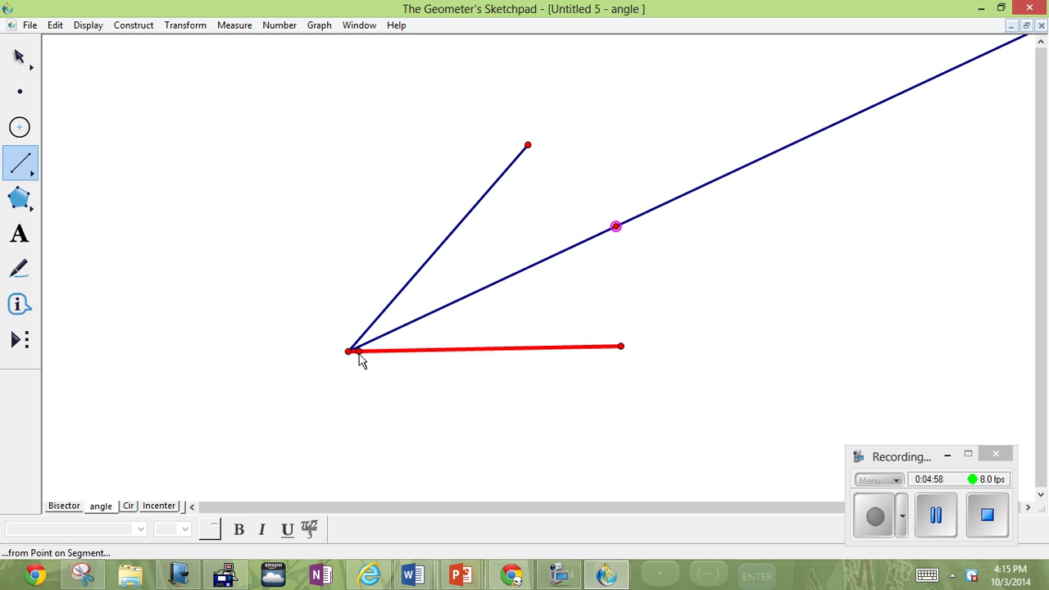
mouse_move(348, 352)
left_mouse_down()
mouse_move(543, 288)
mouse_move(619, 236)
left_mouse_up()
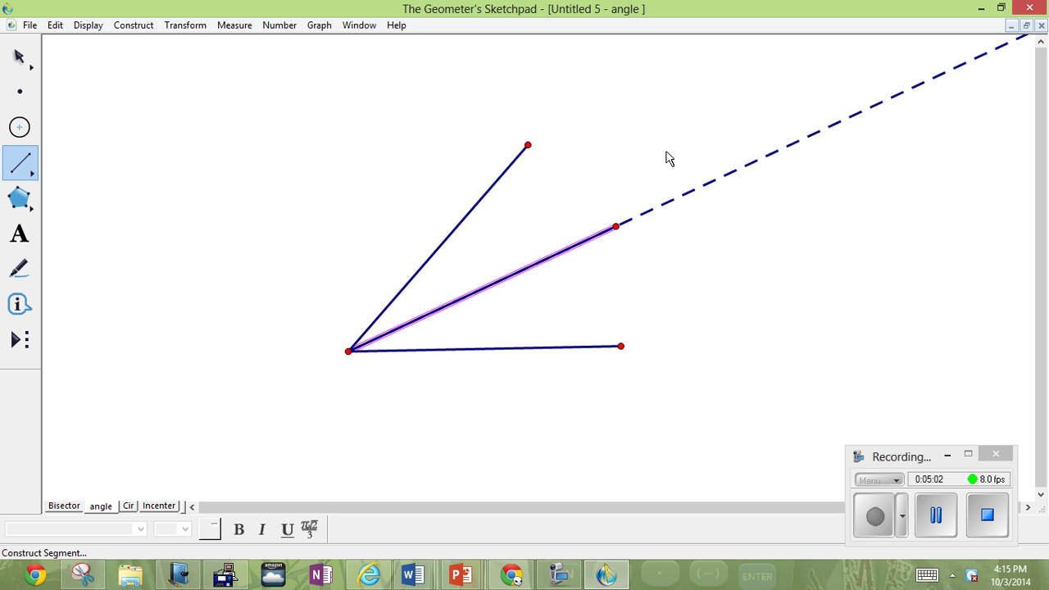
key("Escape")
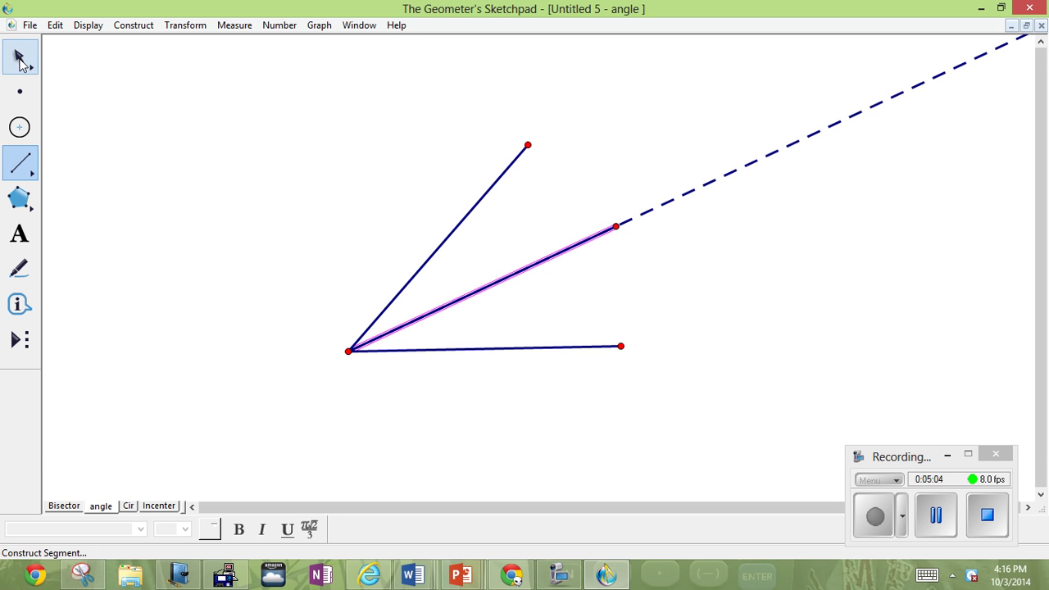
right_click(765, 158)
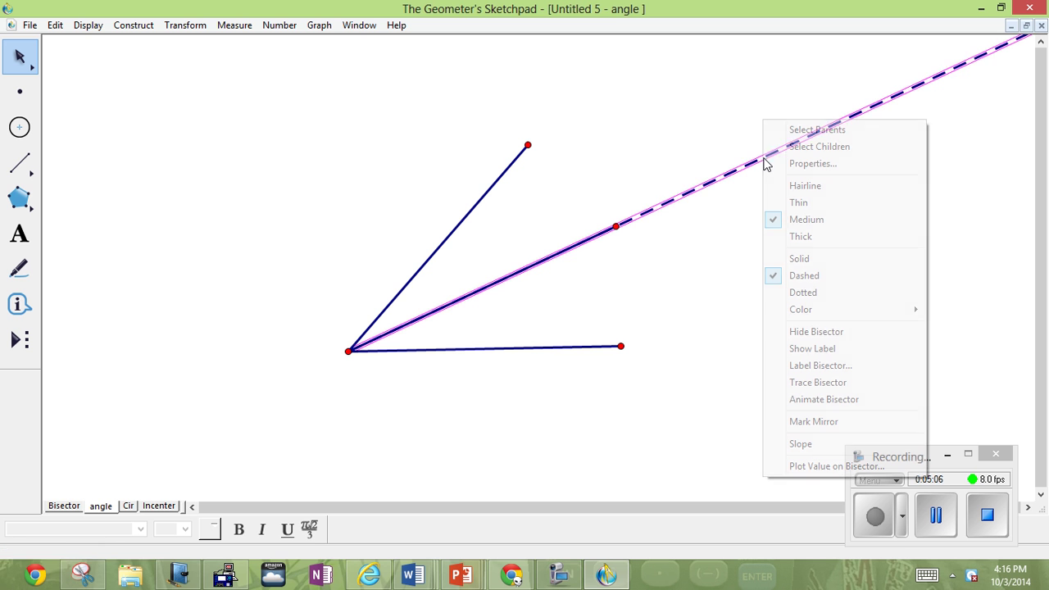
left_click(811, 332)
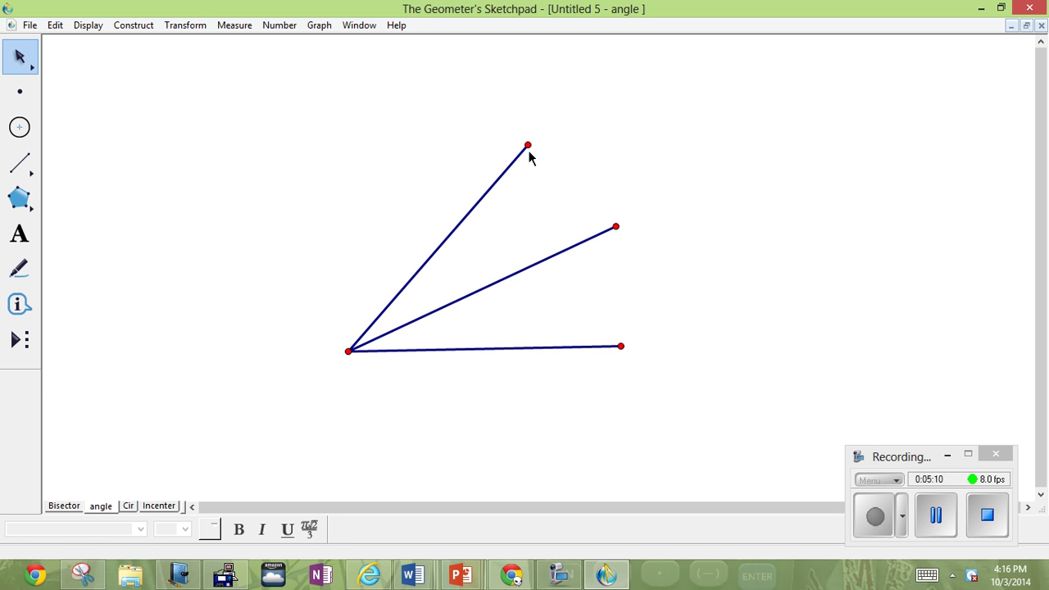
Open the angle to obtuse by moving its upper endpoint, lengthen the bisecting segment, and bring the angle back to about a right angle
left_click_drag(528, 146, 197, 240)
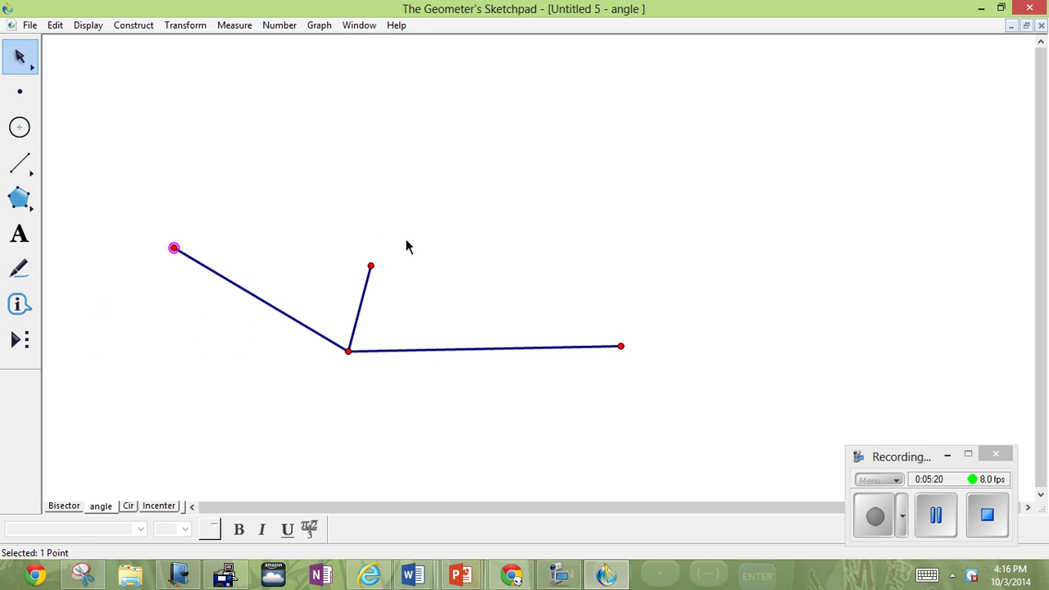
left_click_drag(370, 266, 413, 105)
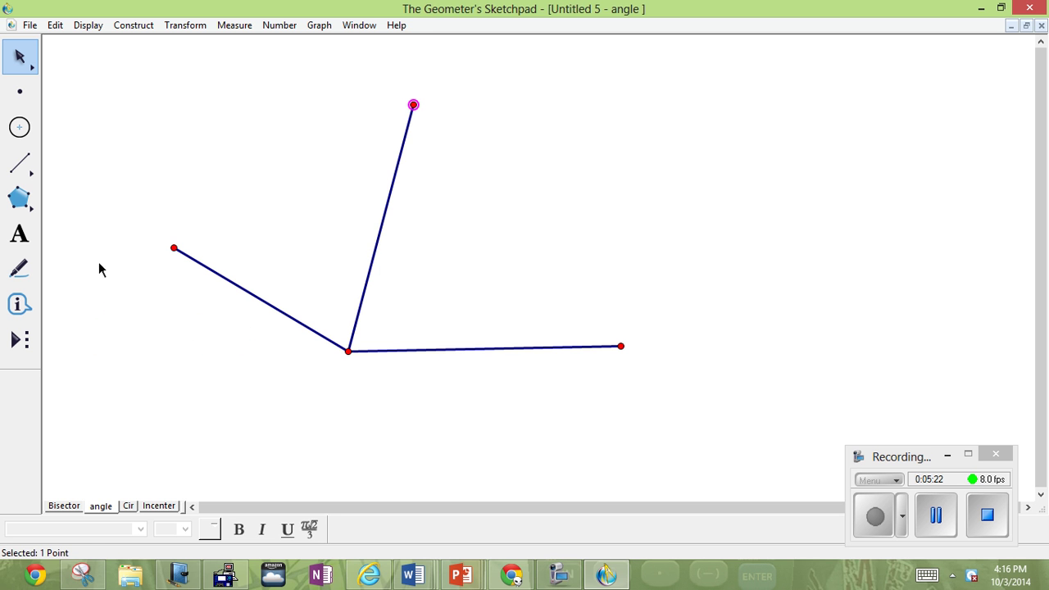
left_click_drag(176, 246, 353, 215)
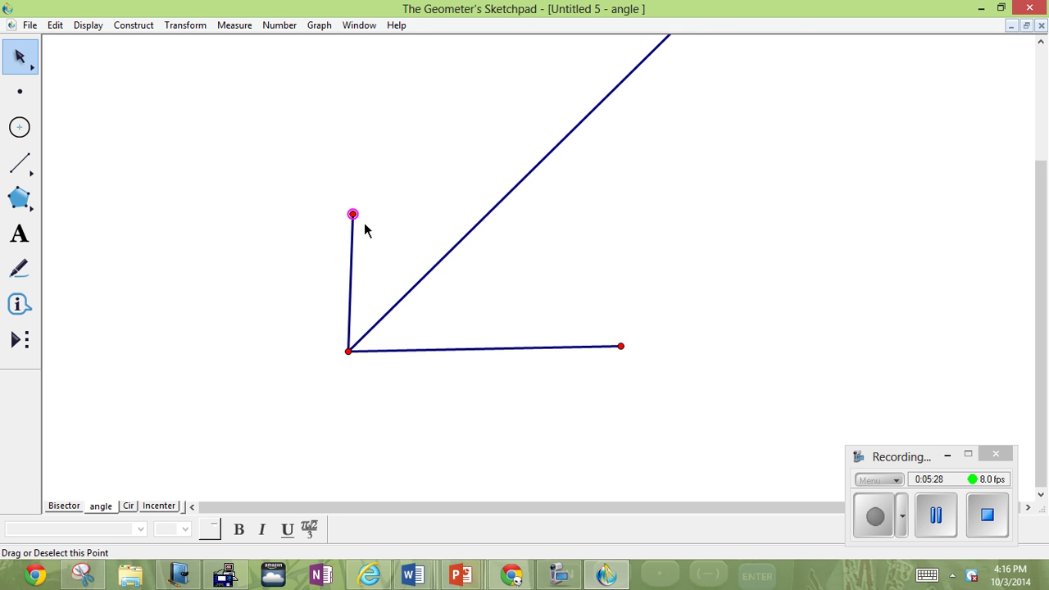
On the Incenter page, draw a wide triangle from three connected segments
left_click(160, 505)
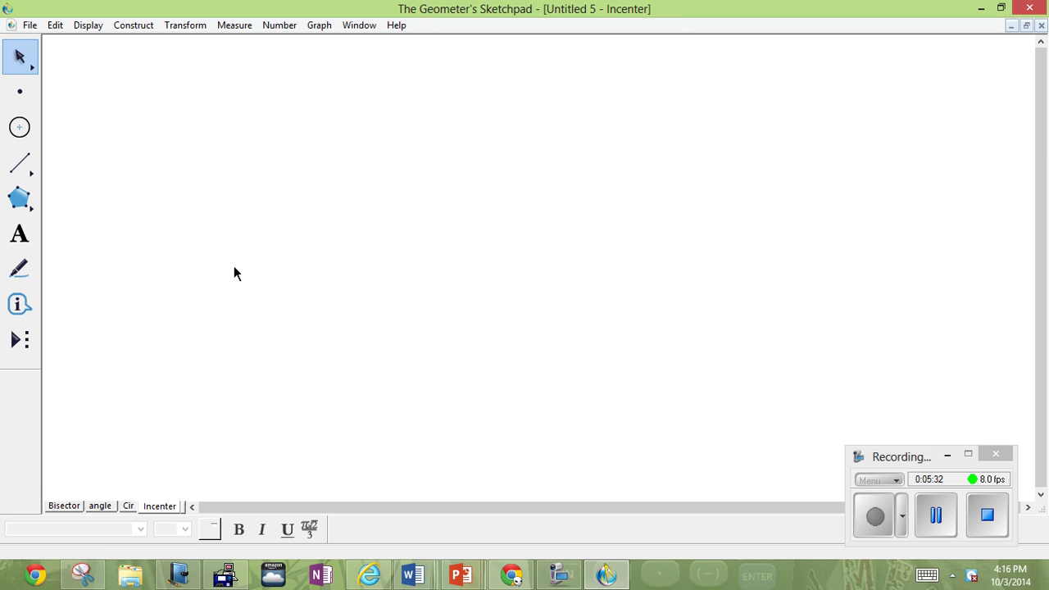
left_click(19, 163)
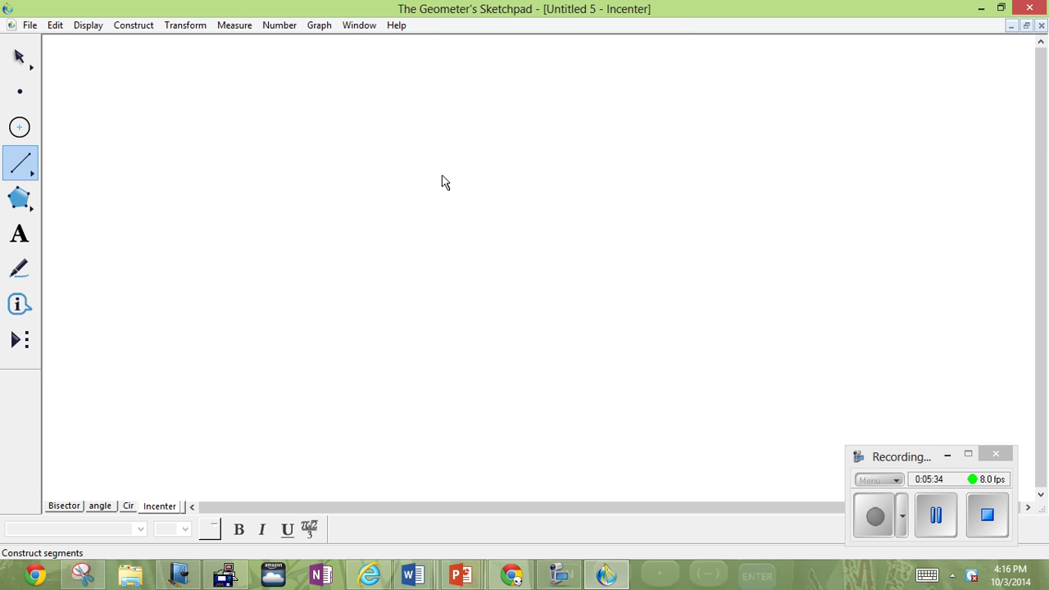
mouse_move(454, 172)
left_mouse_down()
mouse_move(262, 352)
mouse_move(609, 374)
mouse_move(867, 280)
mouse_move(457, 175)
left_mouse_up()
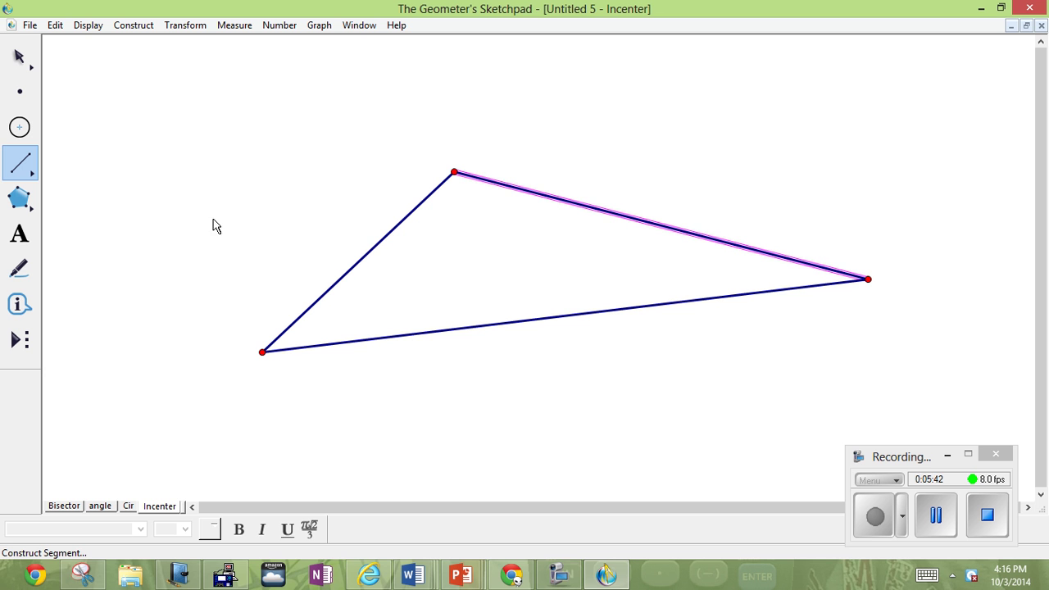
left_click(20, 58)
left_click(175, 168)
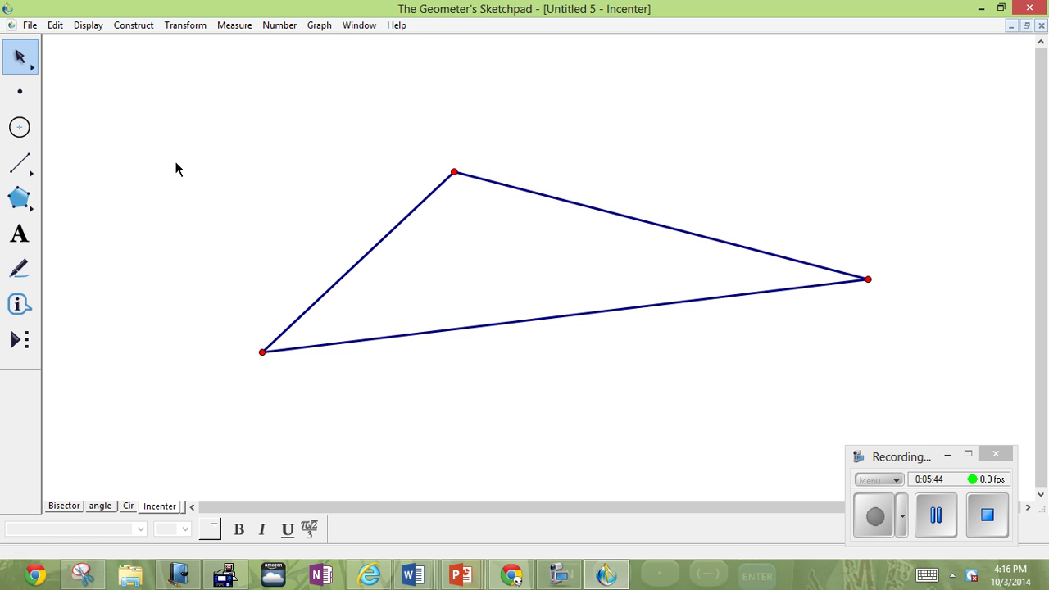
Construct the angle bisector at the triangle's top vertex
left_click(261, 352)
left_click(454, 172)
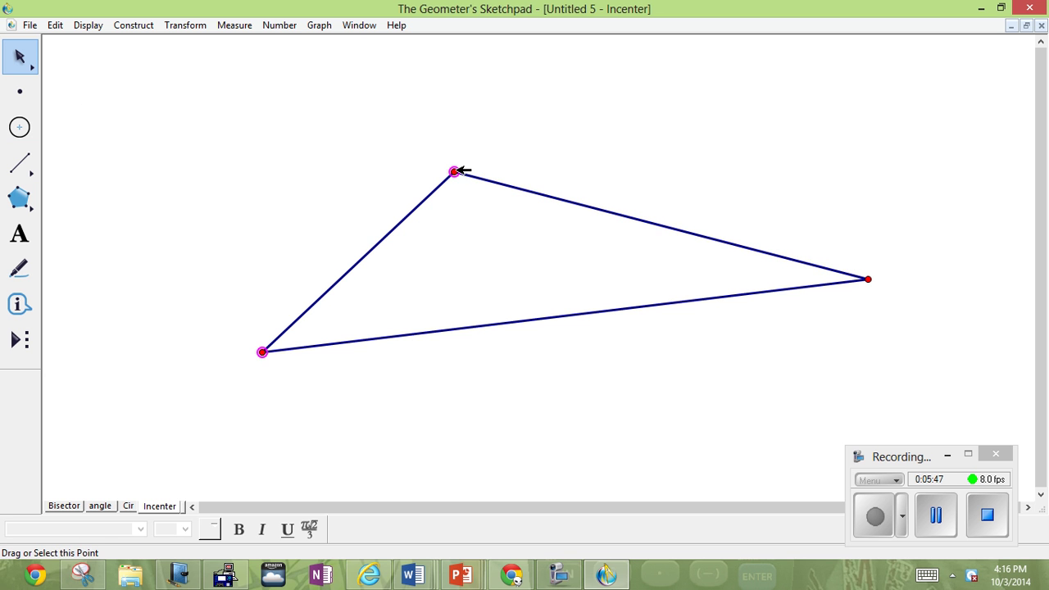
left_click(868, 279, "shift")
left_click(131, 26)
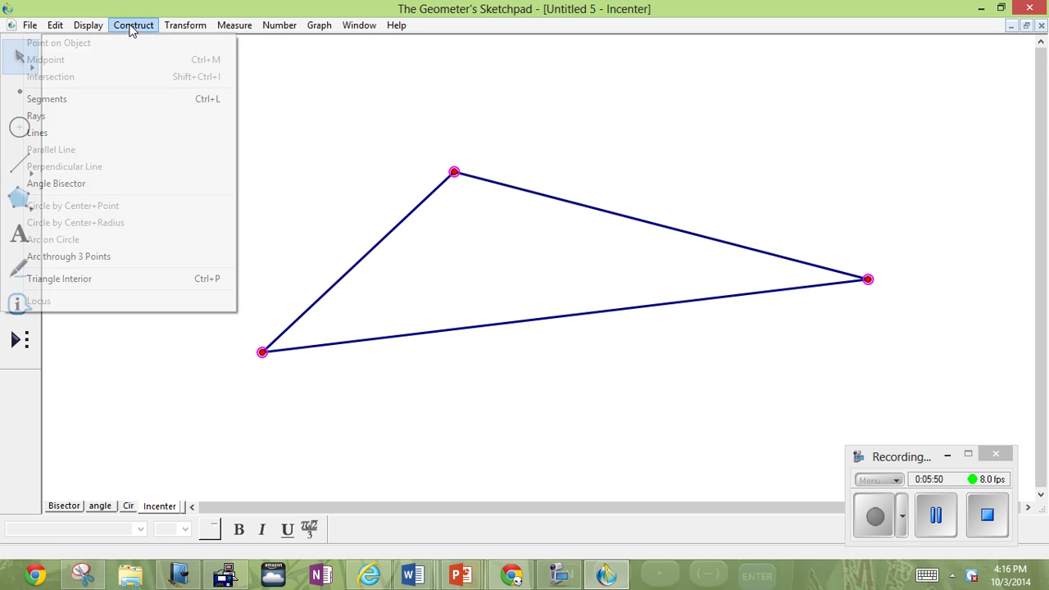
left_click(150, 187)
Color the top vertex's angle bisector red
left_click(88, 26)
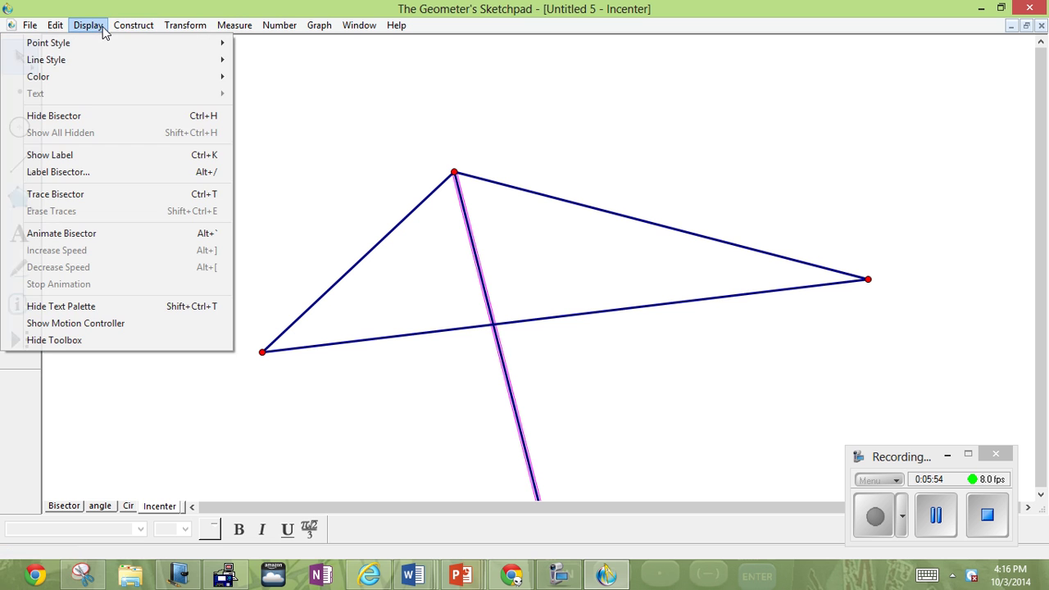
mouse_move(111, 80)
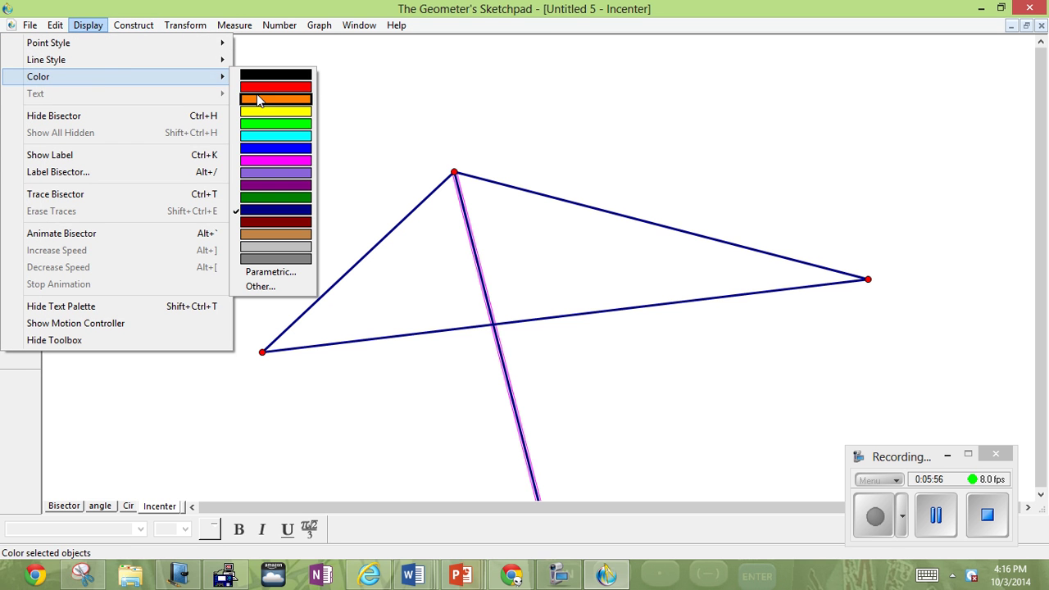
left_click(257, 86)
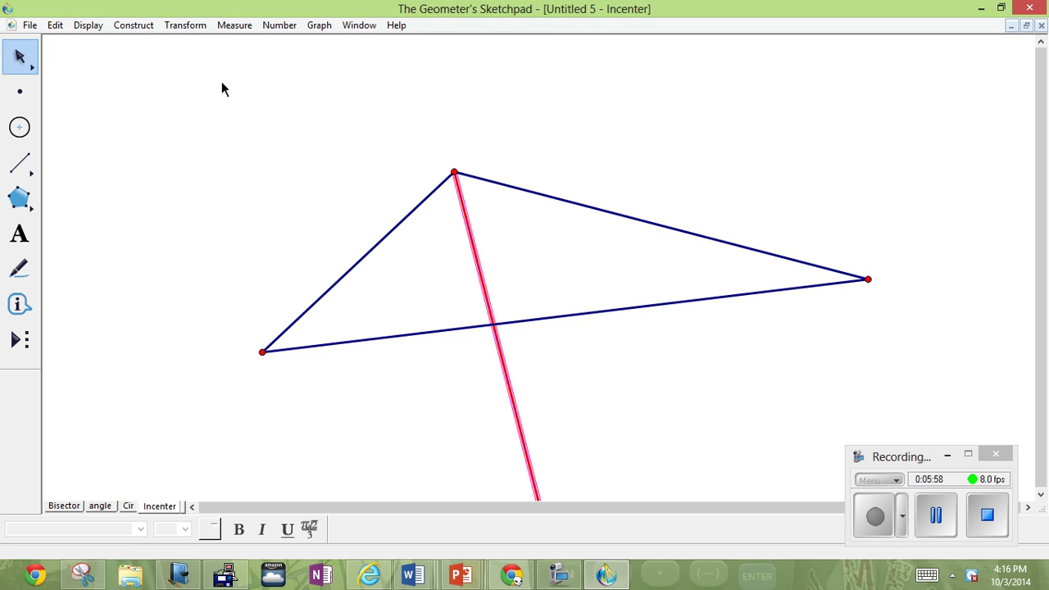
left_click(88, 114)
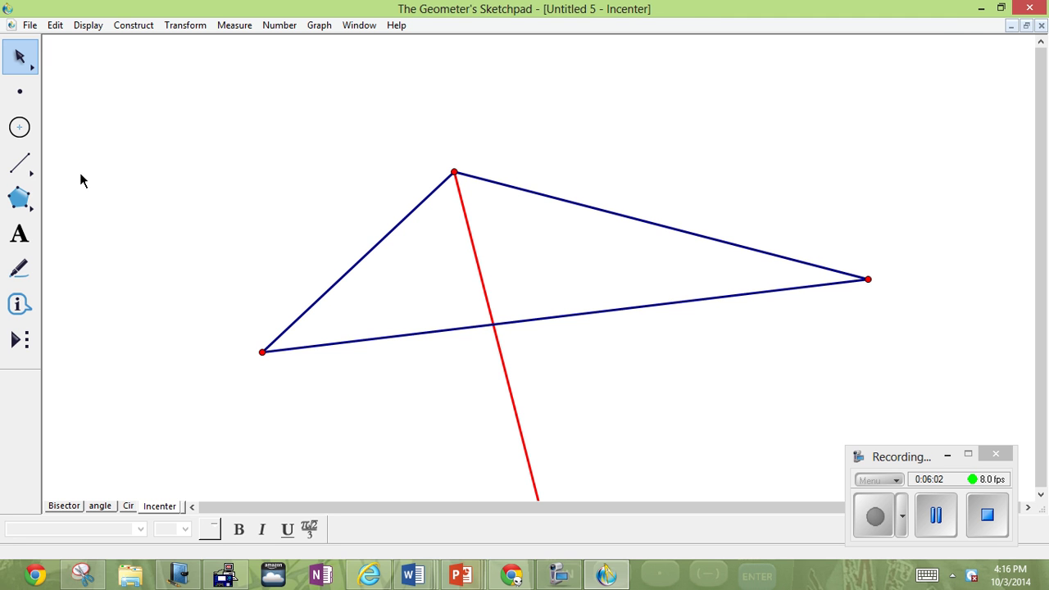
Construct the angle bisector at the triangle's lower-left vertex
left_click(454, 173)
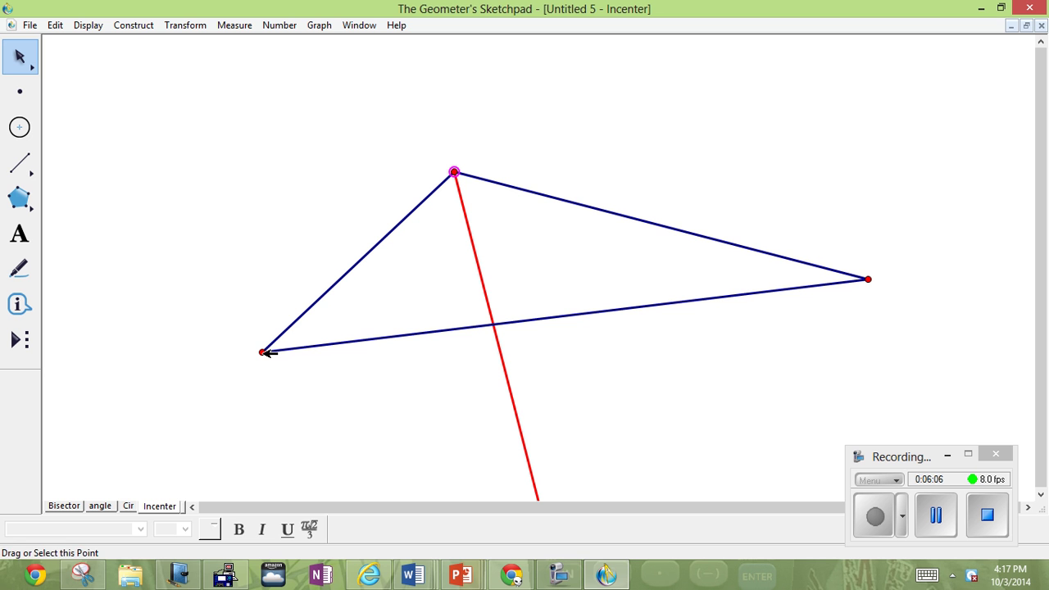
left_click(263, 353)
left_click(868, 280)
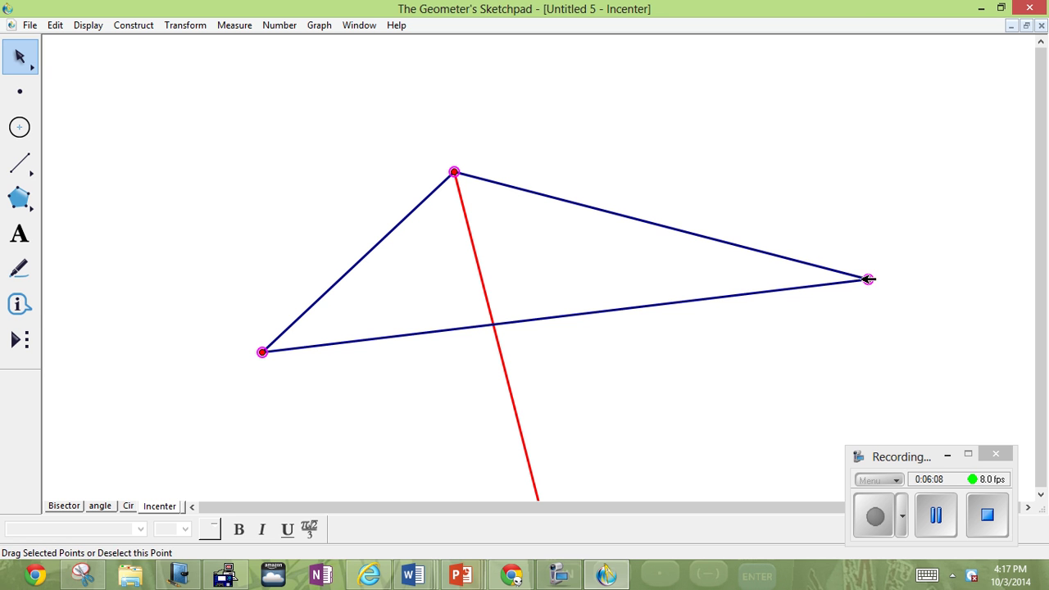
left_click(124, 26)
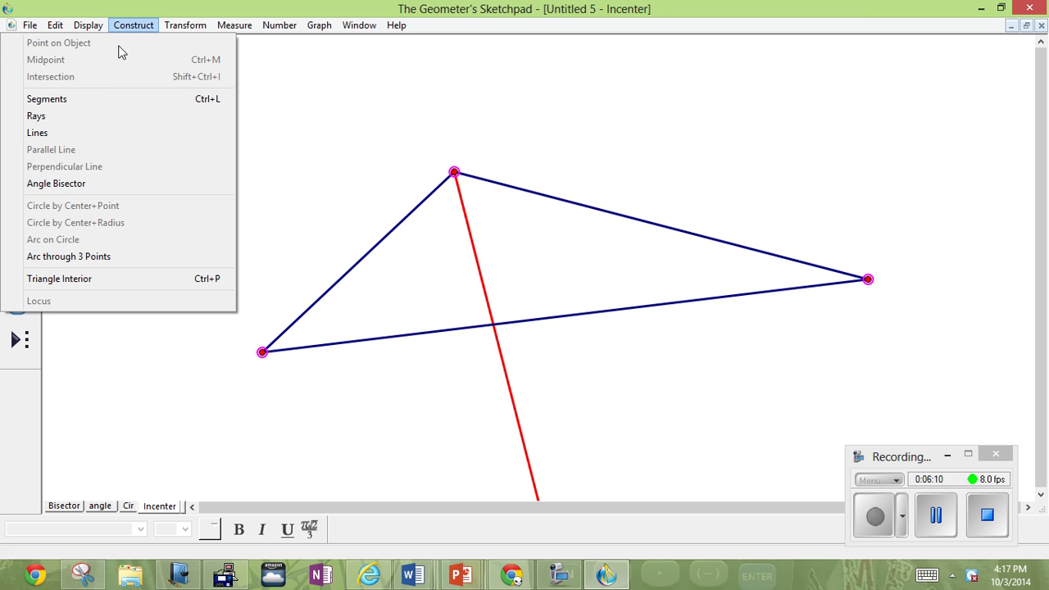
left_click(114, 185)
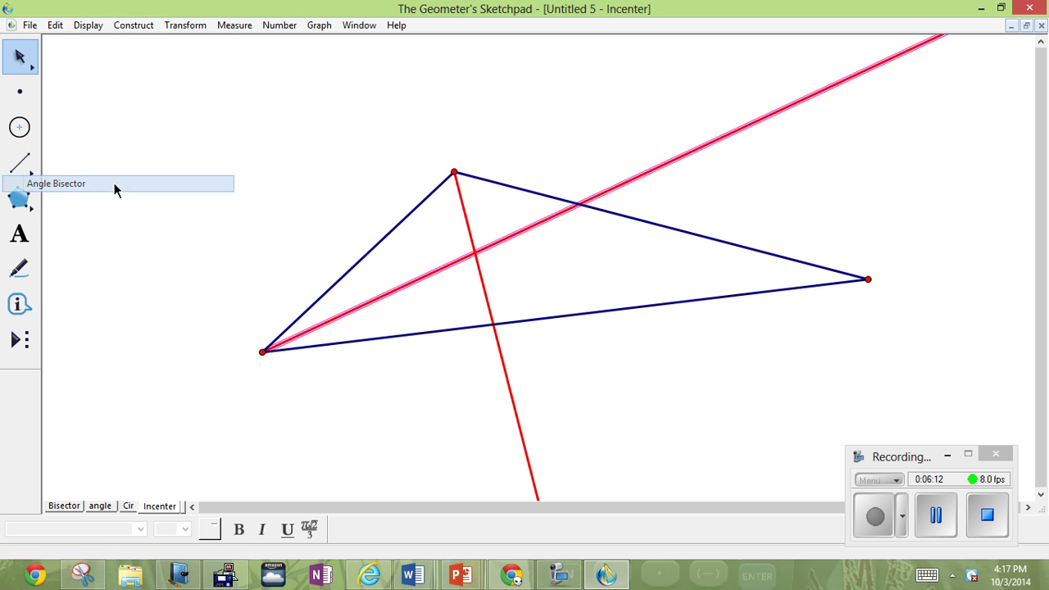
Construct the intersection point of the two red angle bisectors
left_click(465, 205)
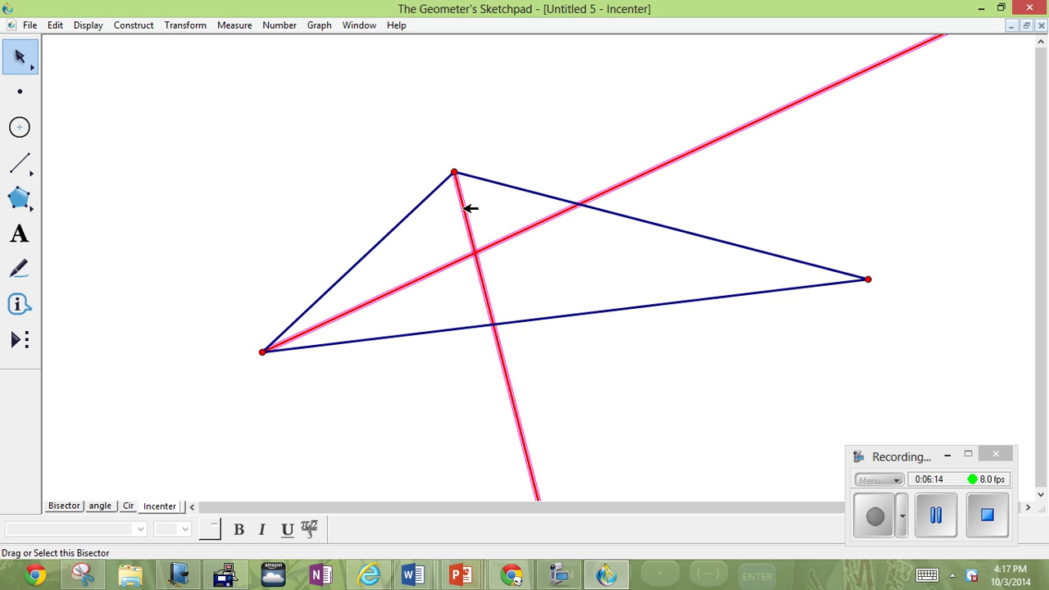
left_click(147, 28)
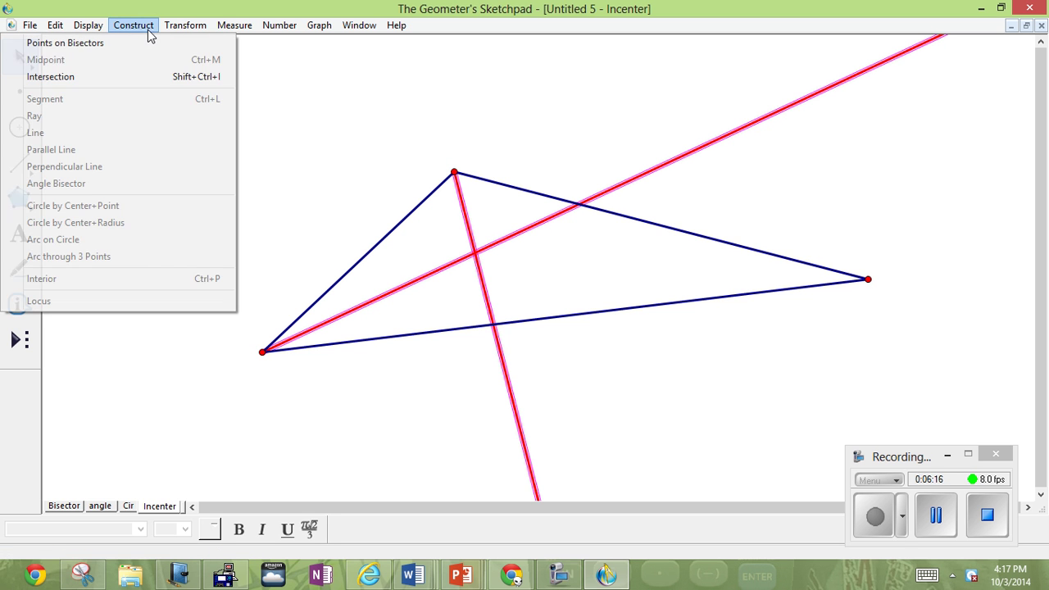
left_click(147, 77)
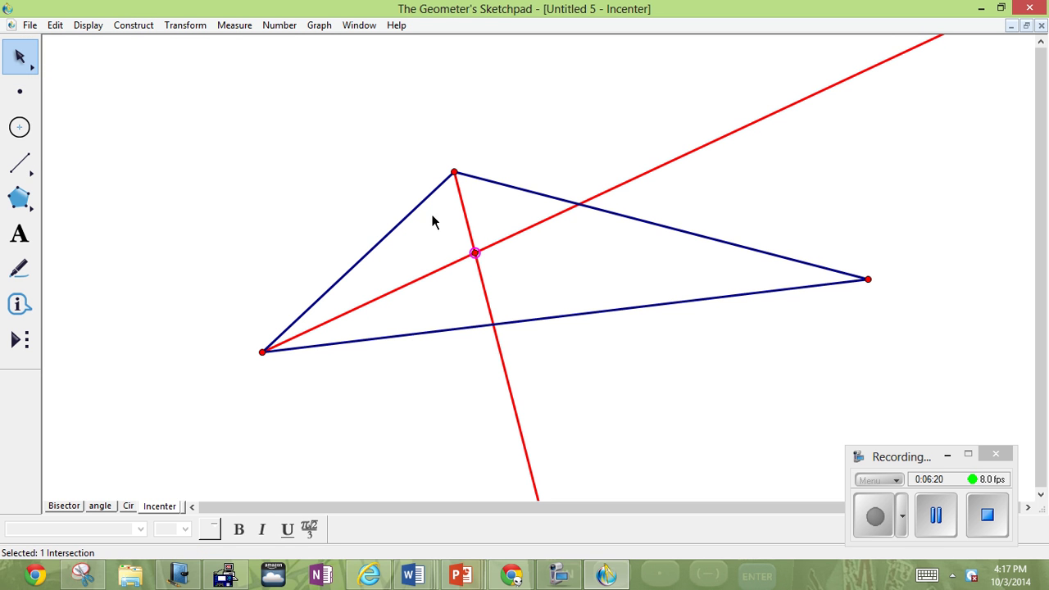
Try a freehand circle centered on the incenter out to near the triangle's lower side, and move the lower-left vertex outward to test it
left_click(20, 128)
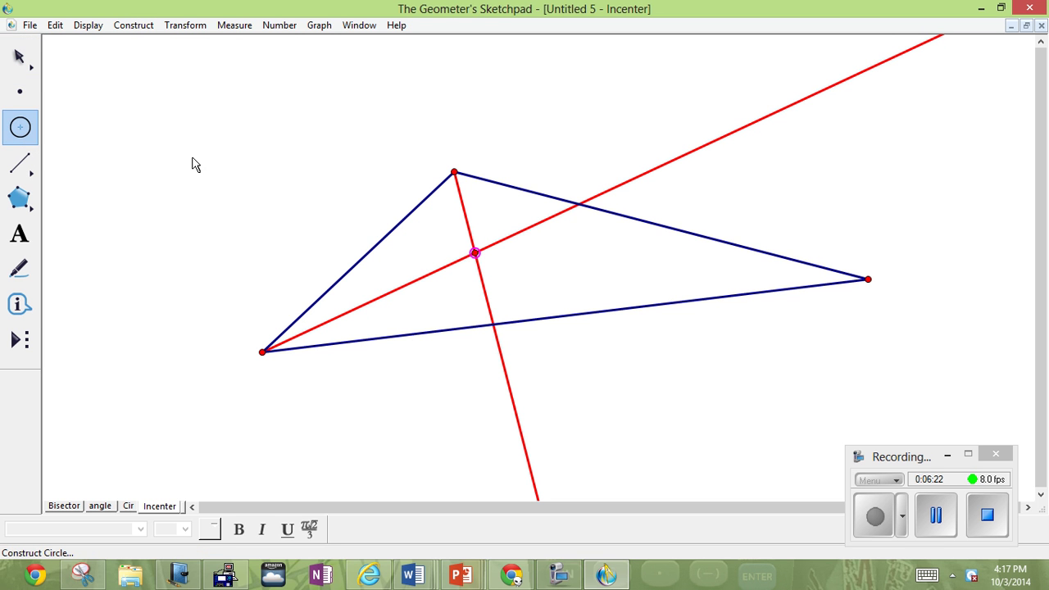
left_click_drag(475, 254, 448, 324)
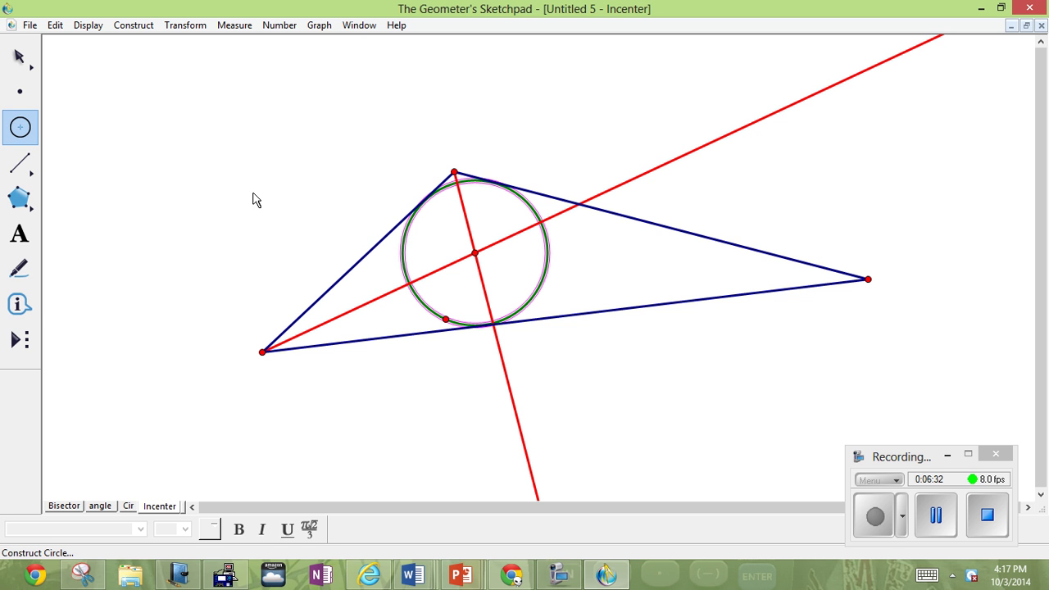
key("Escape")
key("Escape")
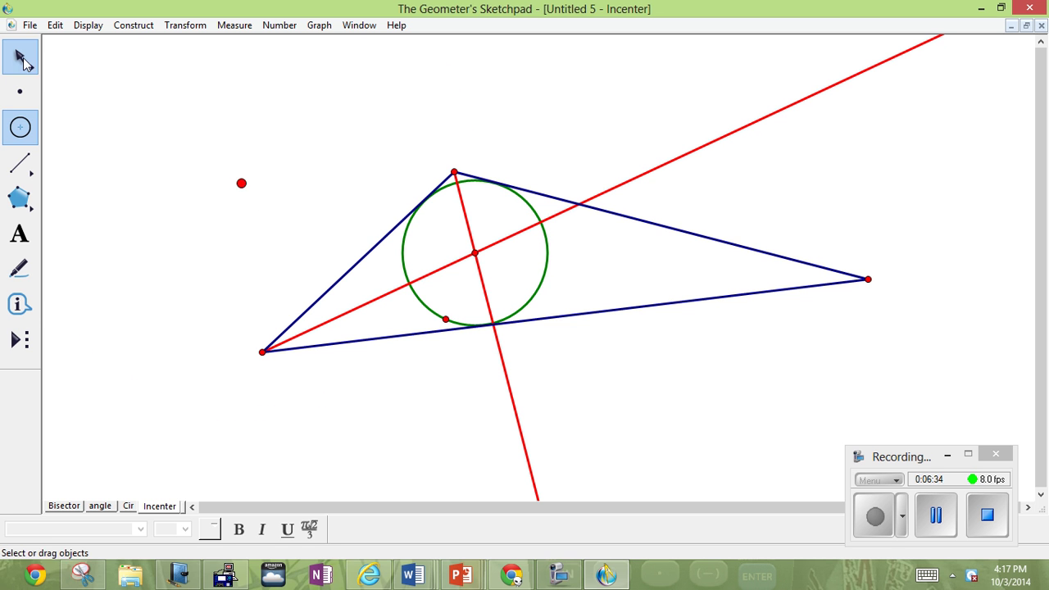
left_click_drag(262, 353, 219, 413)
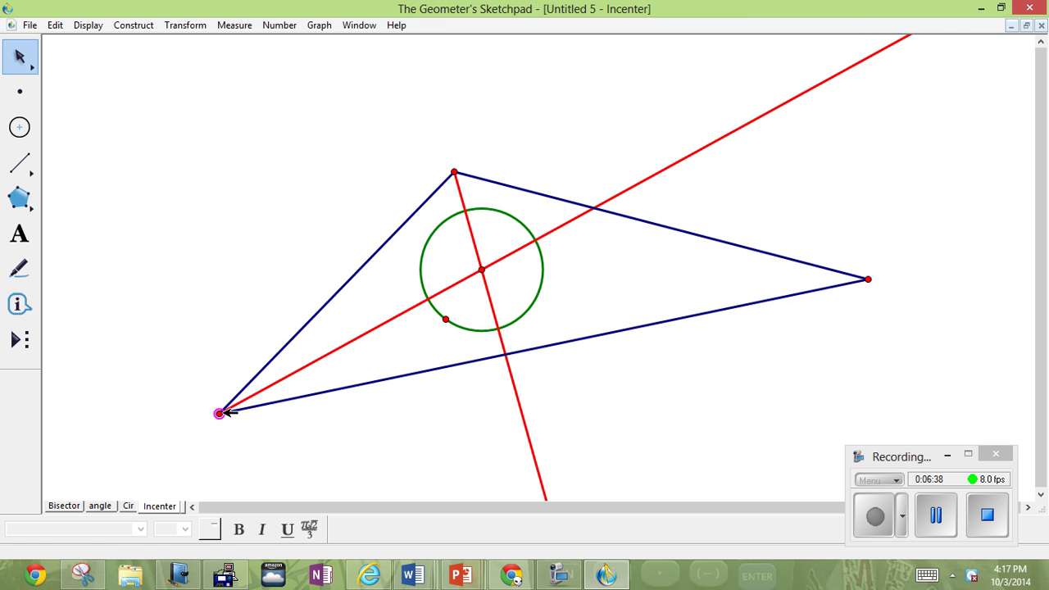
left_click(424, 259, "shift")
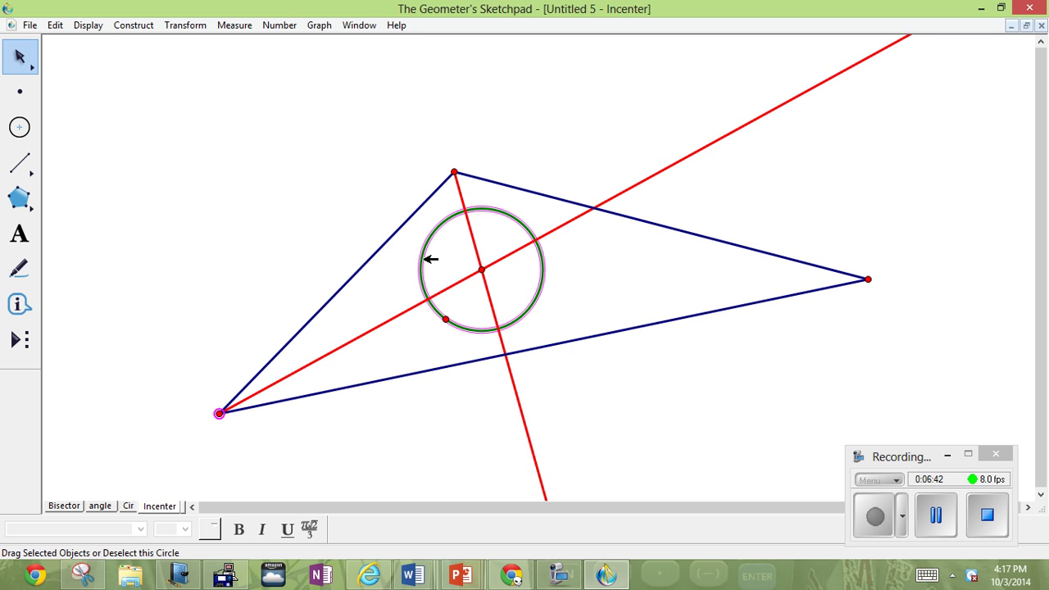
key("Delete")
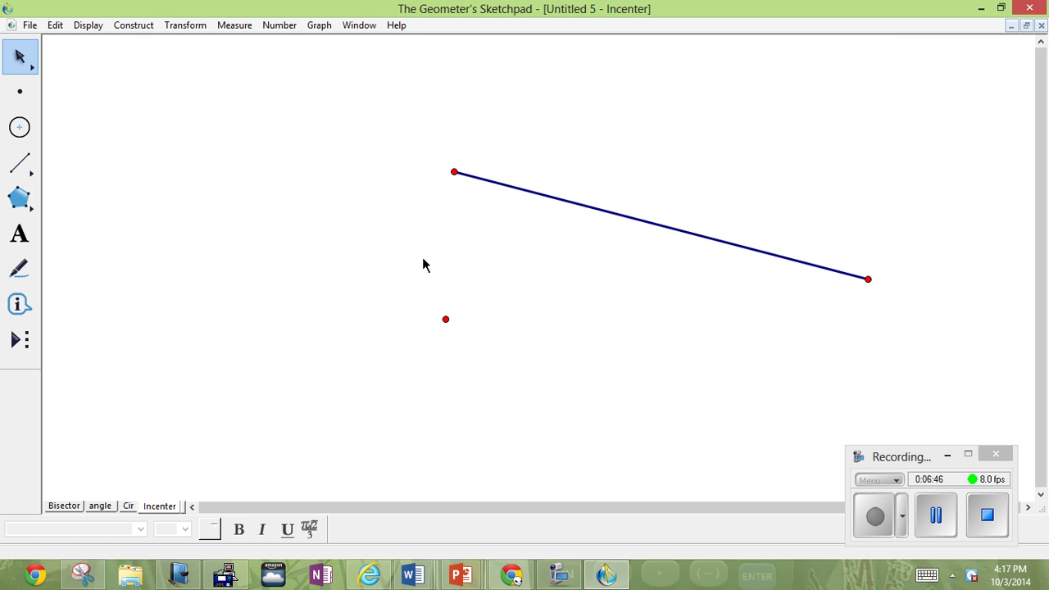
key("ctrl+z")
Delete only the green freehand circle around the incenter
left_click(609, 287)
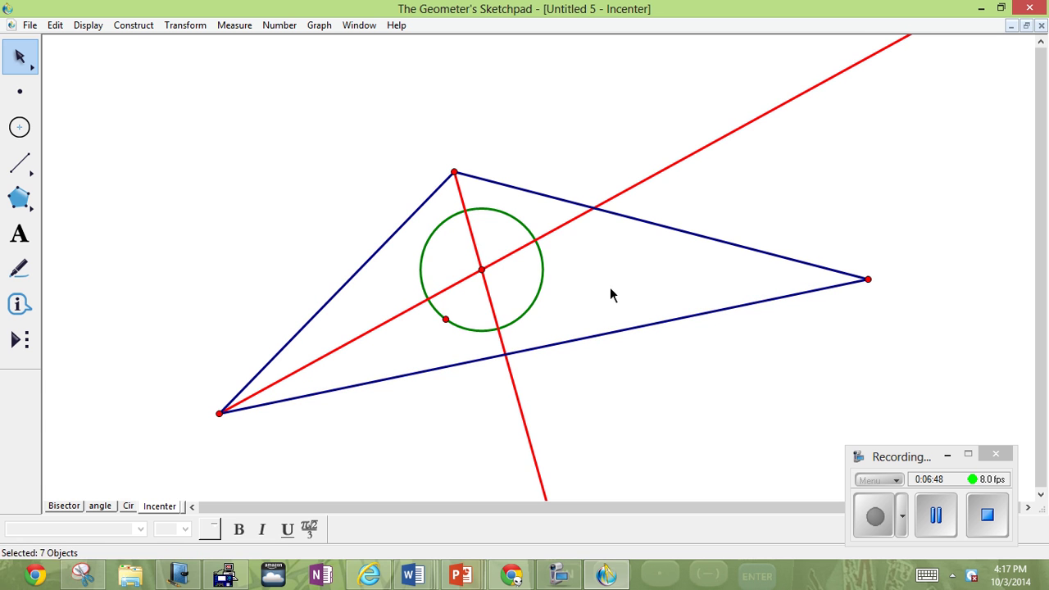
left_click(547, 275)
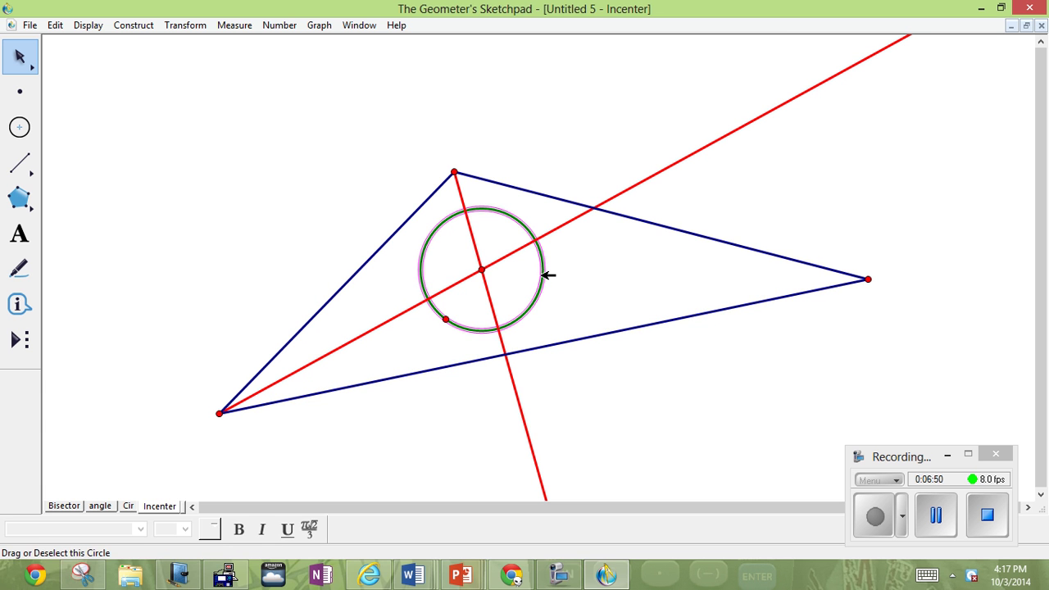
key("Delete")
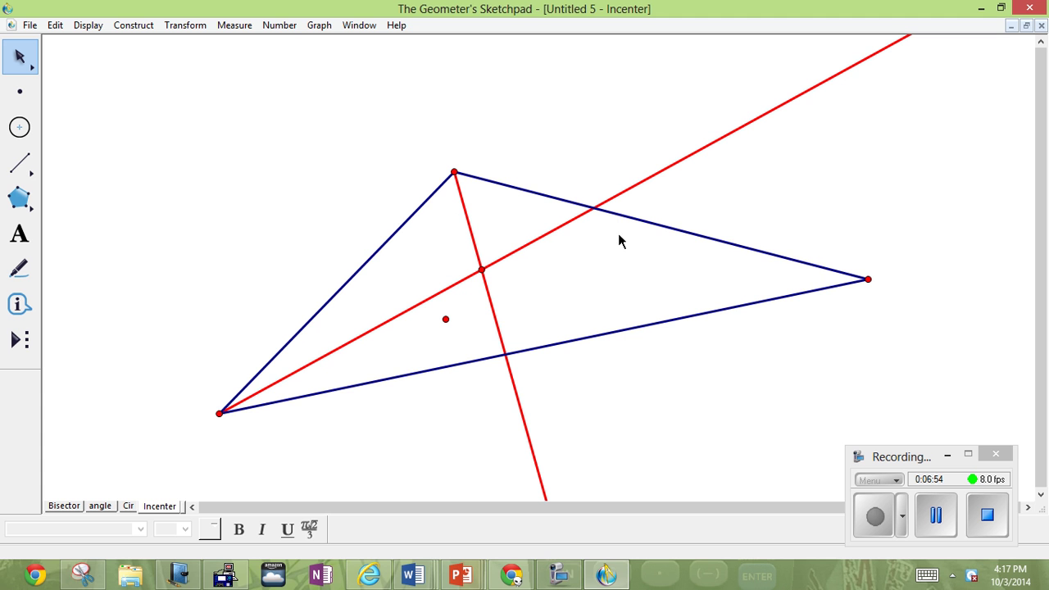
Construct a line through the incenter perpendicular to the triangle's upper-left side
left_click(393, 237)
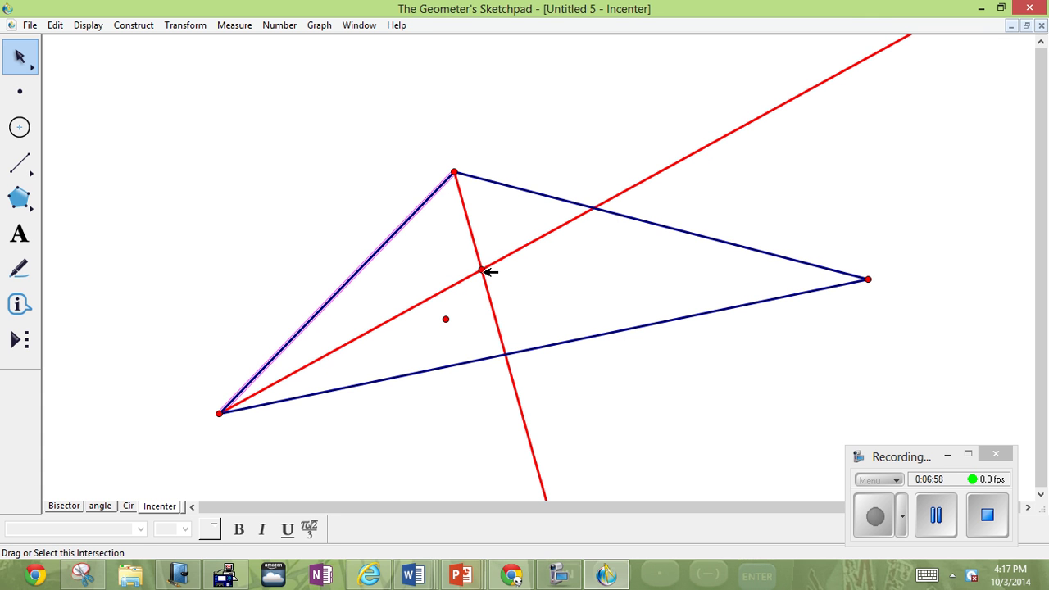
left_click(483, 269)
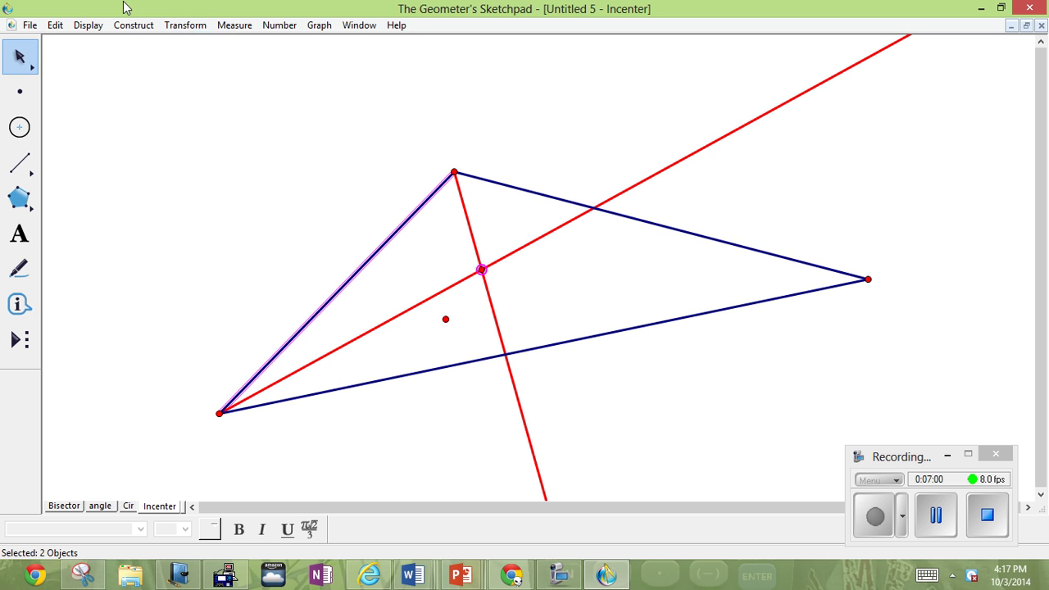
left_click(131, 26)
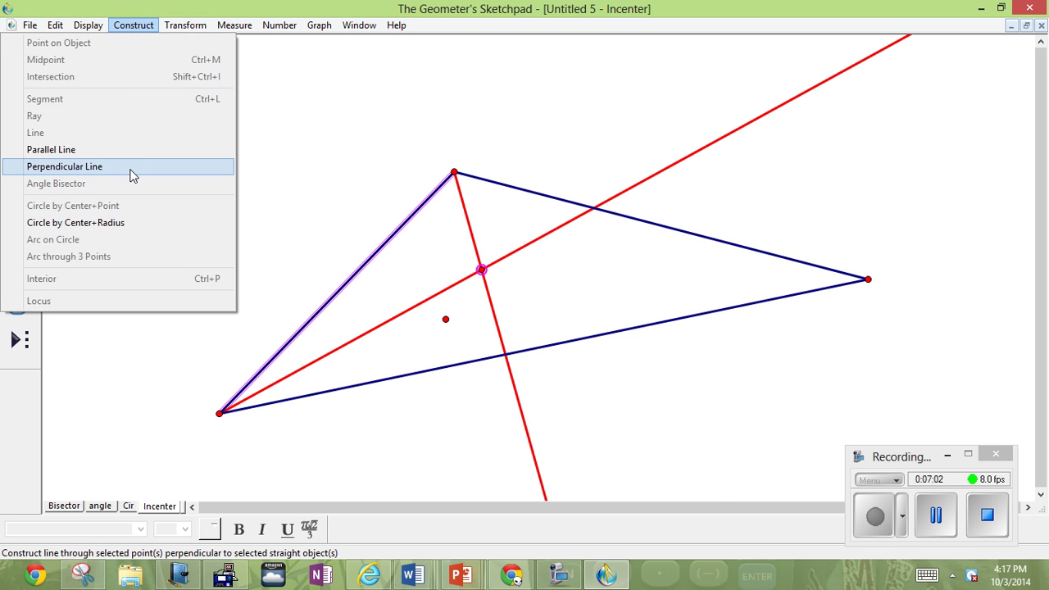
left_click(129, 168)
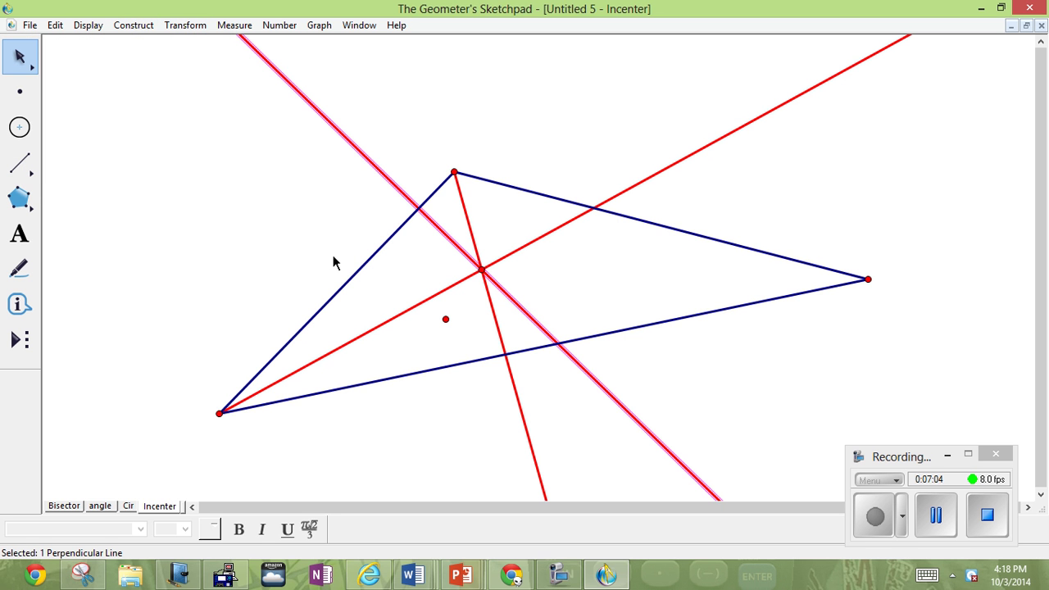
left_click_drag(298, 279, 366, 277)
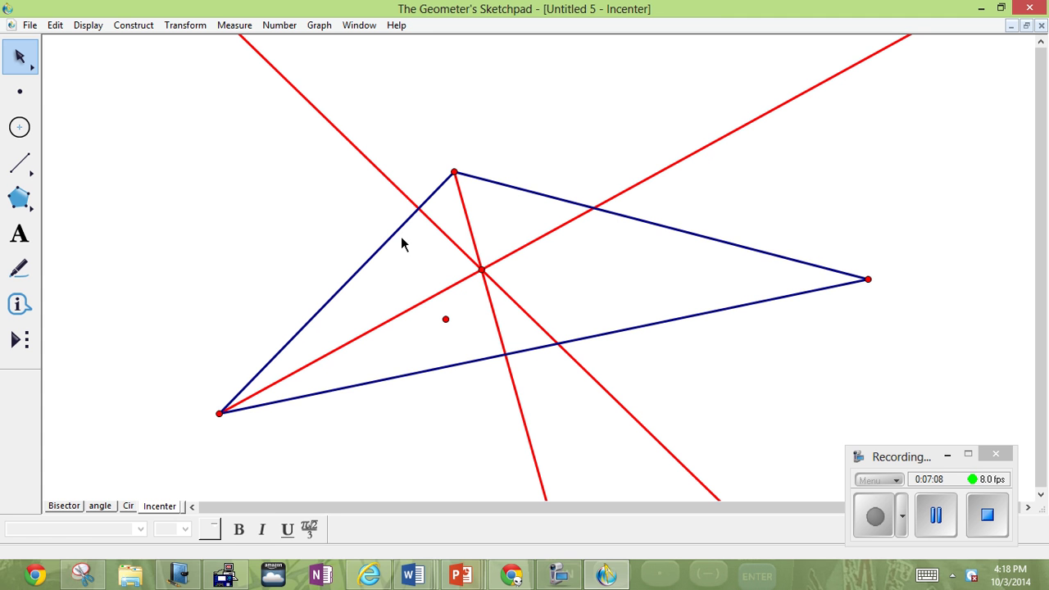
Construct the intersection point of the perpendicular line and the triangle's upper-left side
left_click(385, 174)
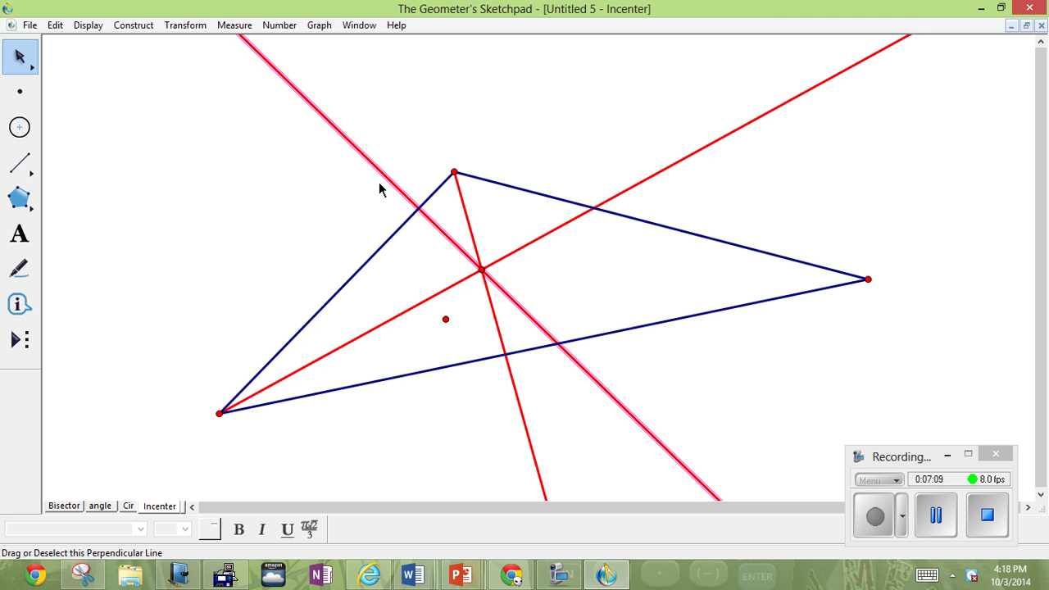
left_click(394, 240)
left_click(135, 26)
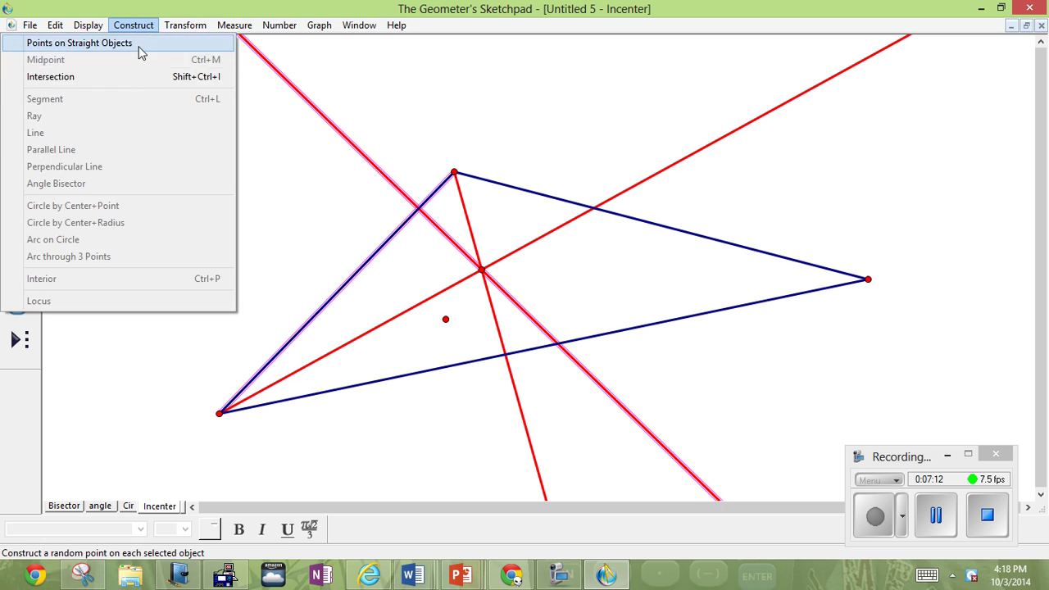
left_click(138, 76)
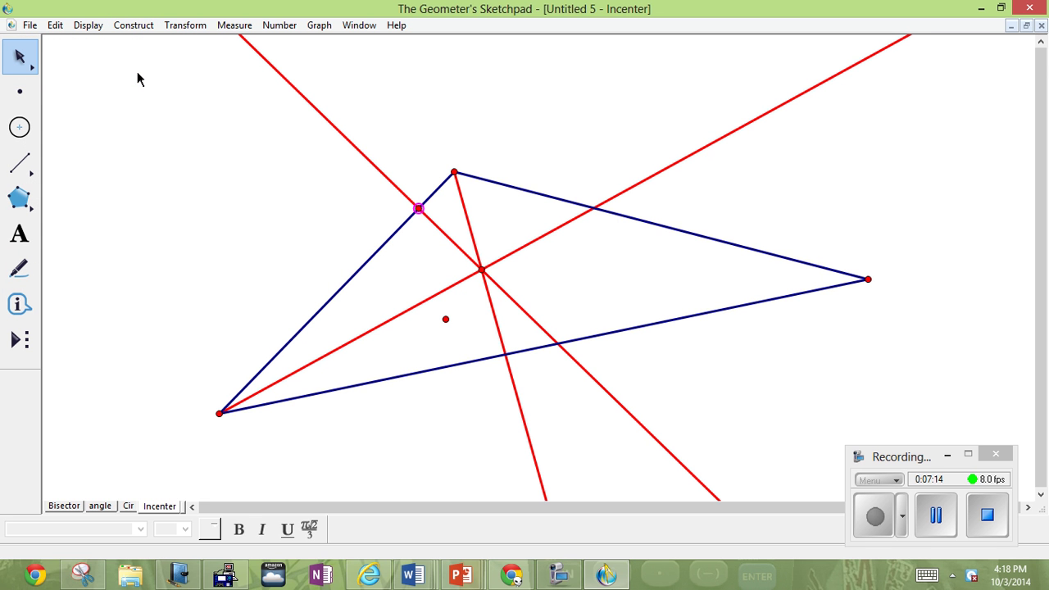
Hide the perpendicular line through the incenter, keeping its intersection point on the upper-left side
left_click(323, 109)
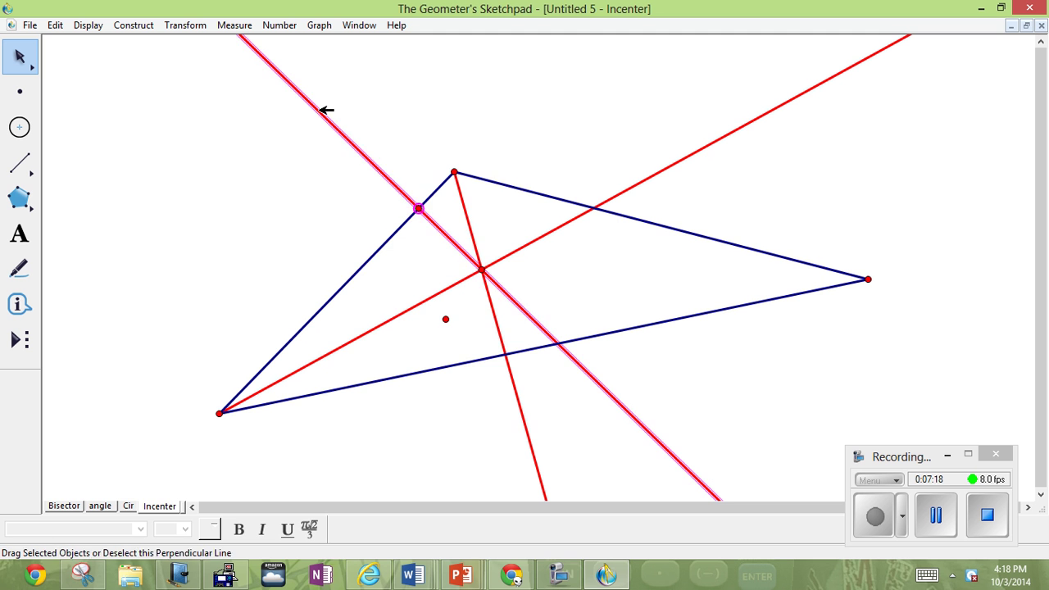
right_click(321, 111)
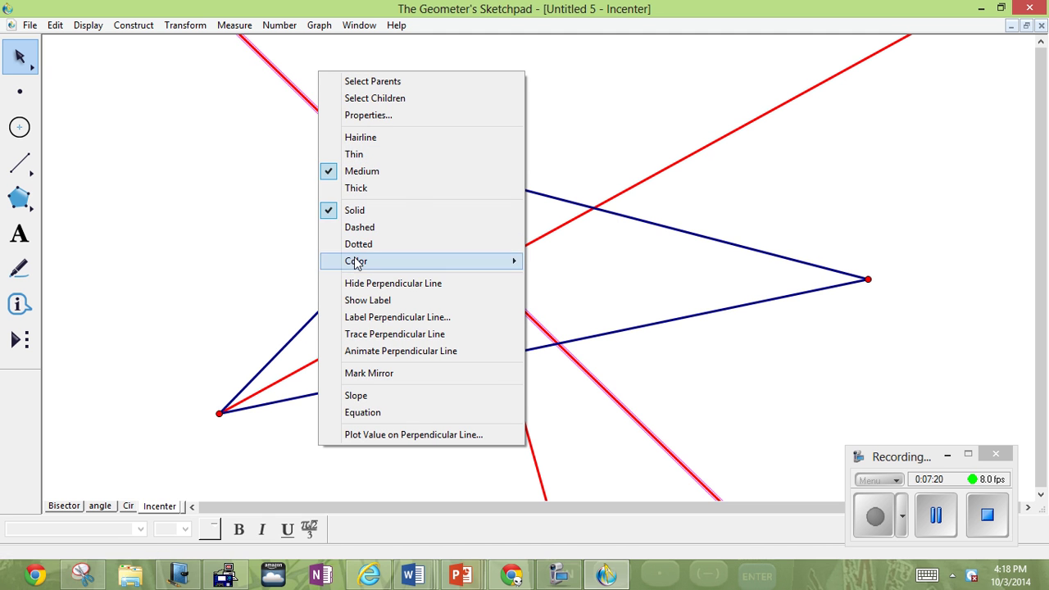
left_click(363, 284)
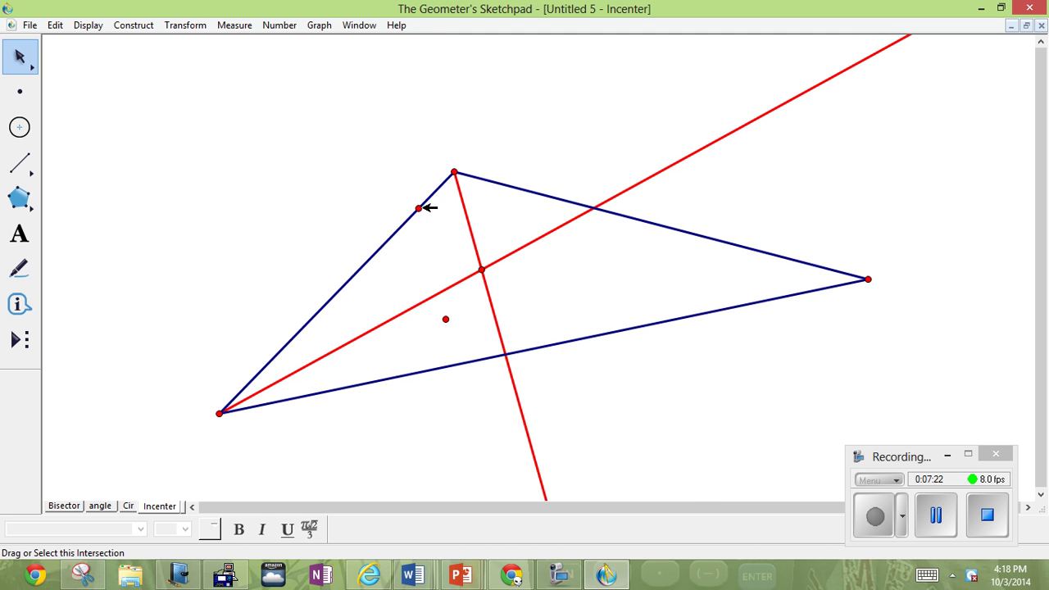
Draw a circle centered on the incenter through the perpendicular's intersection point on the upper-left side
left_click(35, 132)
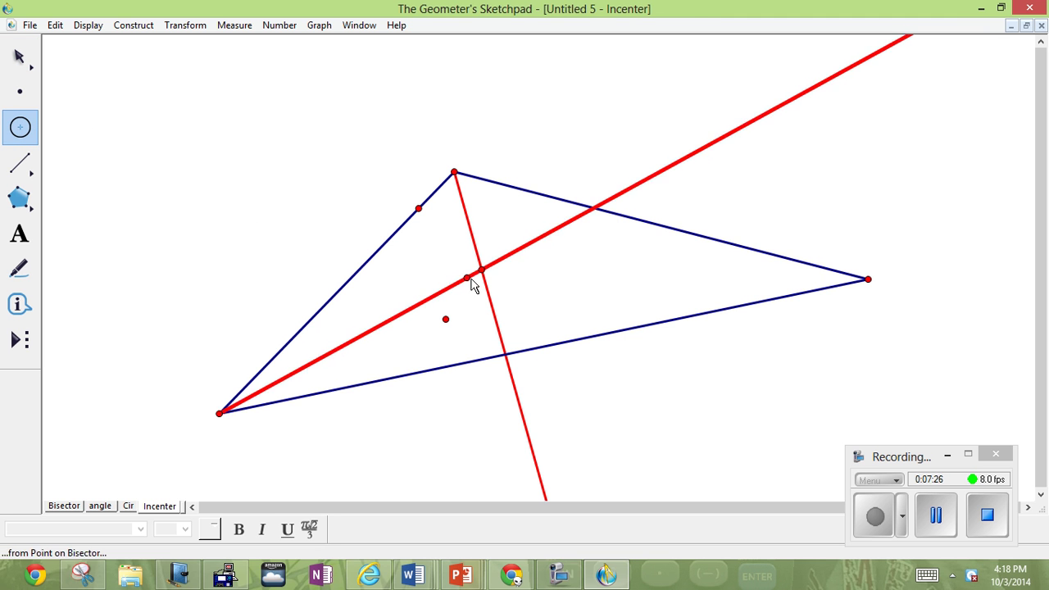
left_click_drag(482, 270, 423, 214)
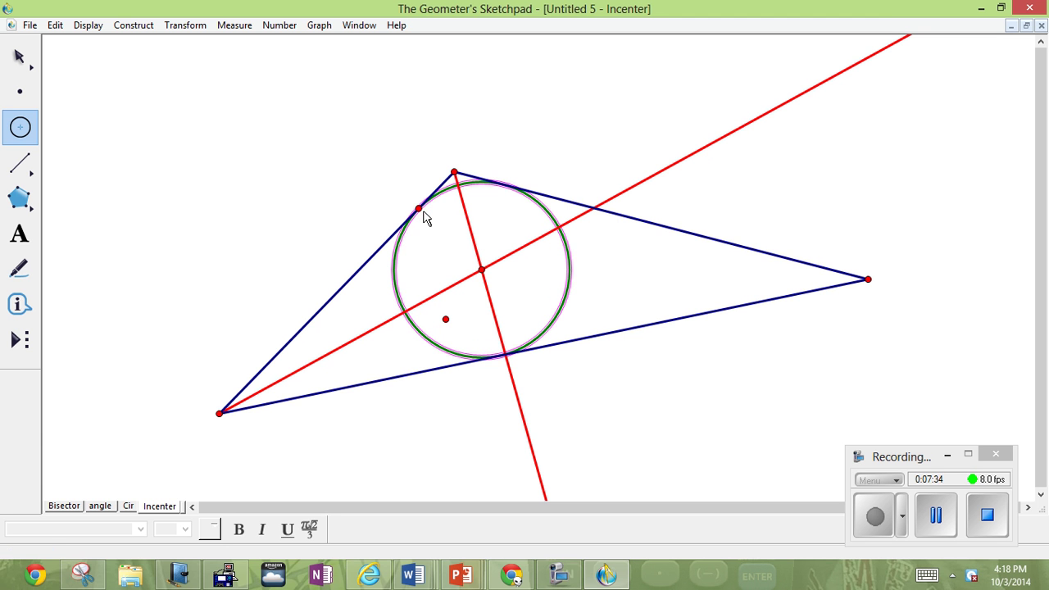
left_click(239, 122)
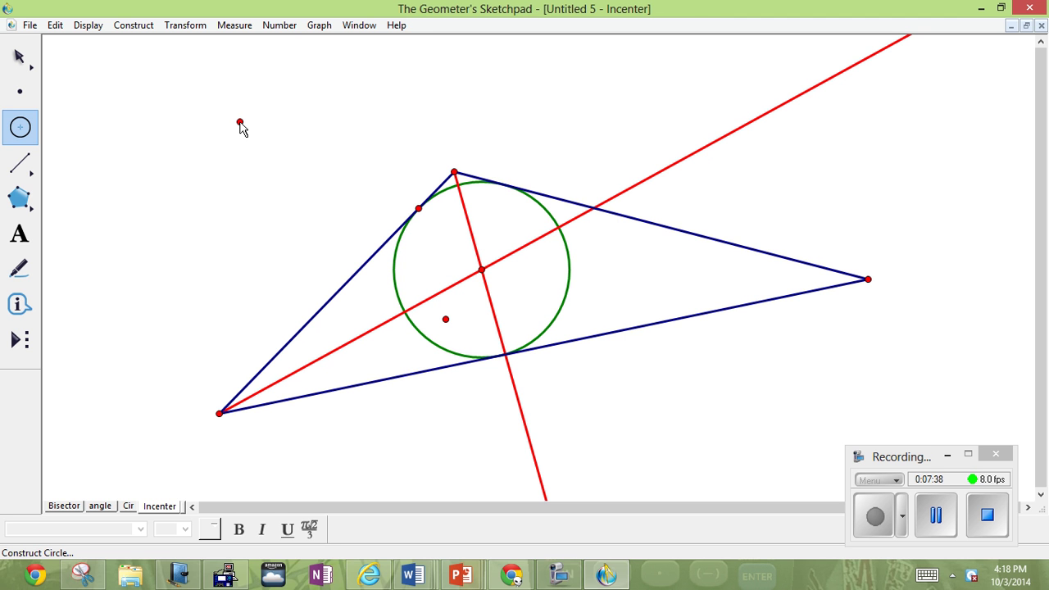
key("Escape")
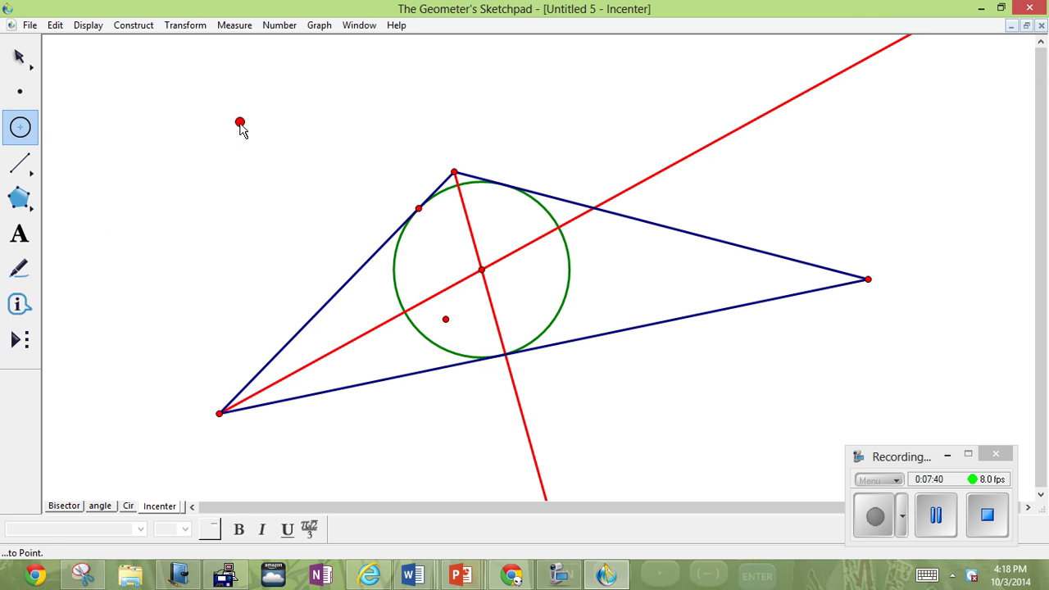
key("ctrl+z")
Reshape the triangle by moving its lower-left and right vertices inward to test that the inscribed circle stays tangent
left_click(20, 55)
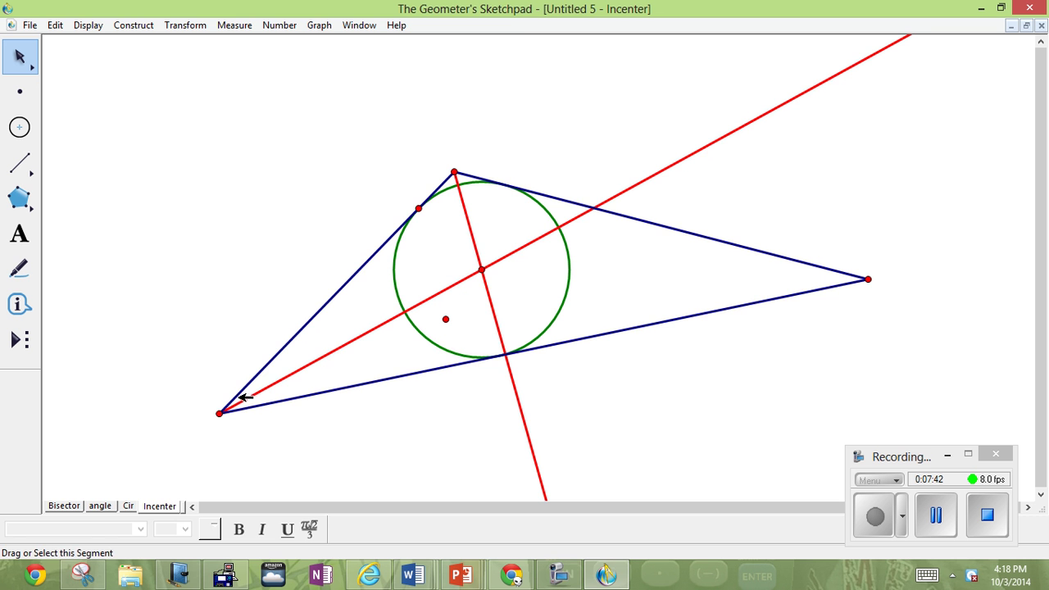
left_click_drag(223, 413, 321, 374)
left_click_drag(870, 281, 724, 226)
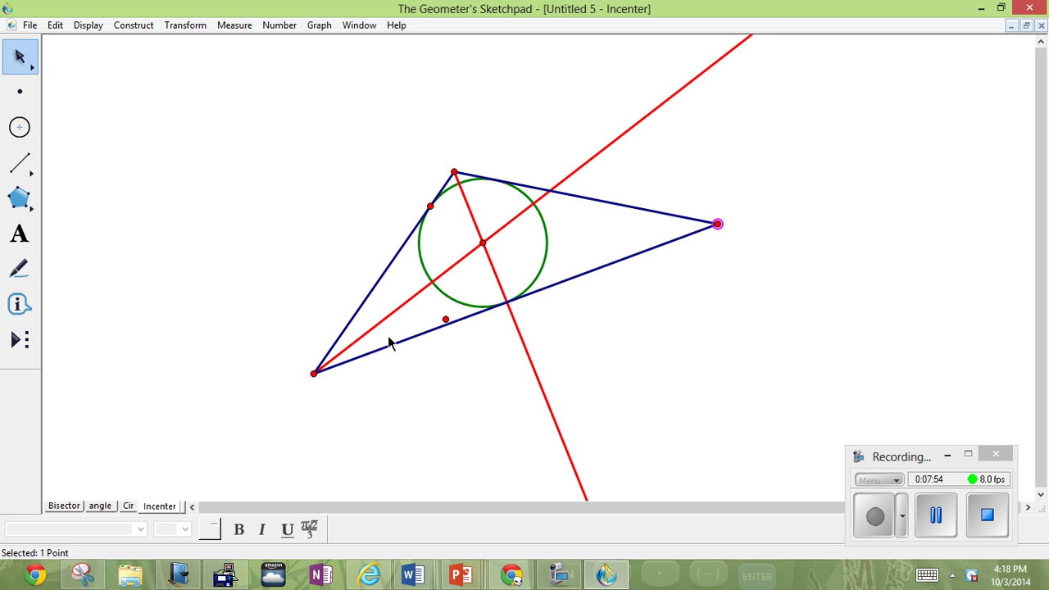
left_click_drag(315, 375, 499, 327)
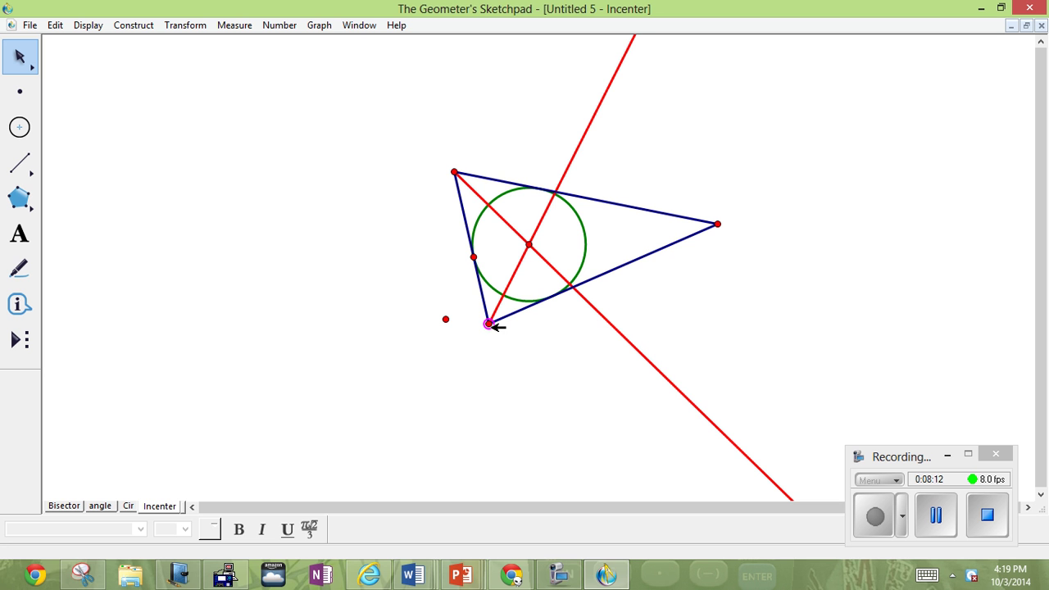
left_click_drag(499, 327, 549, 369)
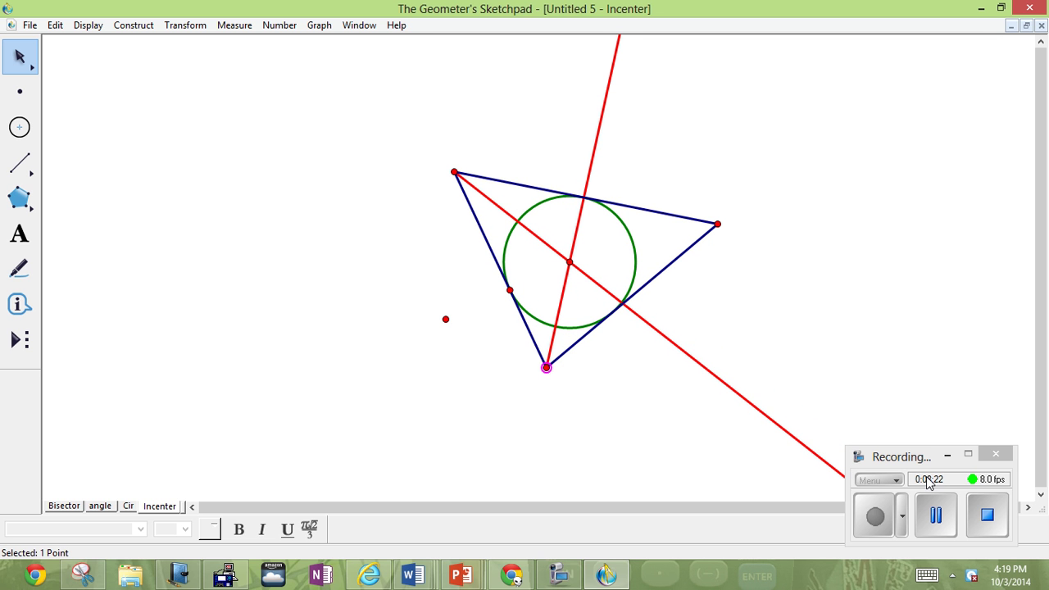